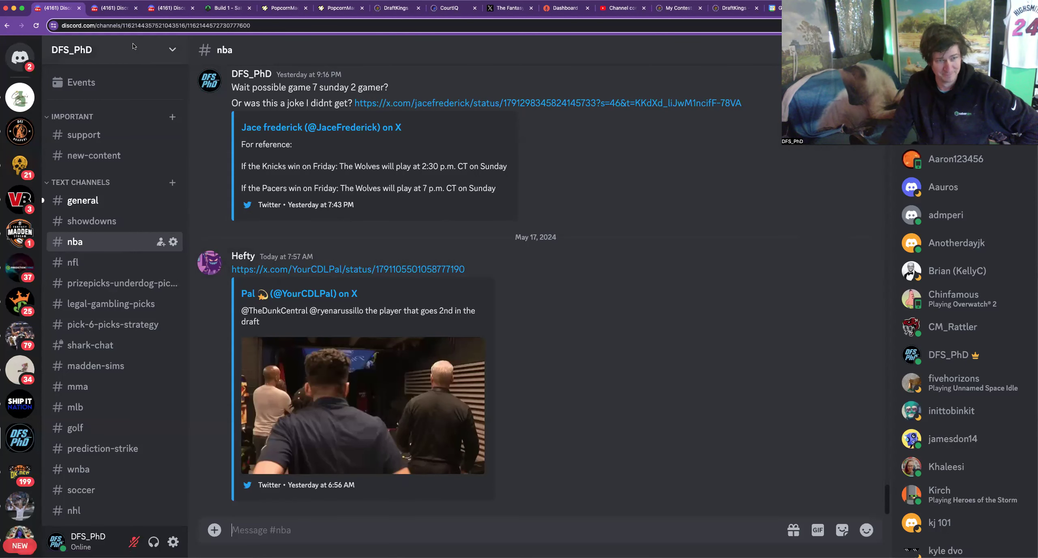
Browse the #prediction-strike and #pick-6-picks-strategy Discord channels, then return to the SaberSim Build 1 tab
click(104, 11)
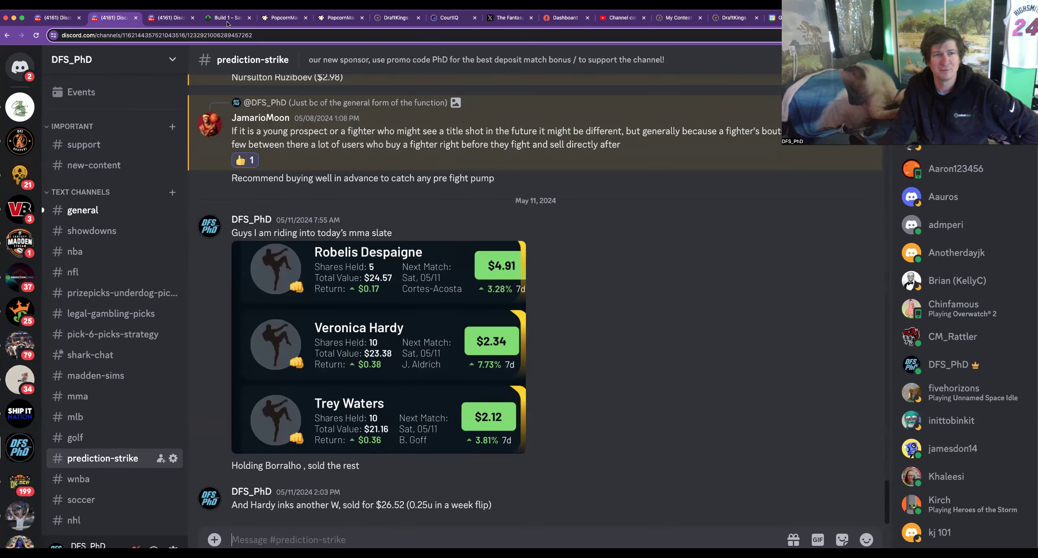
key(ctrl+Tab)
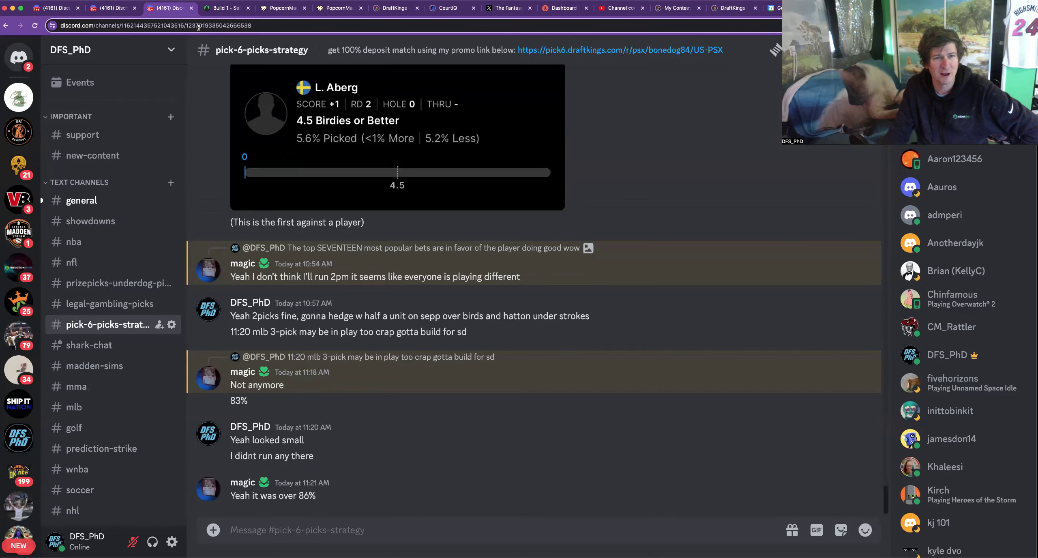
click(210, 16)
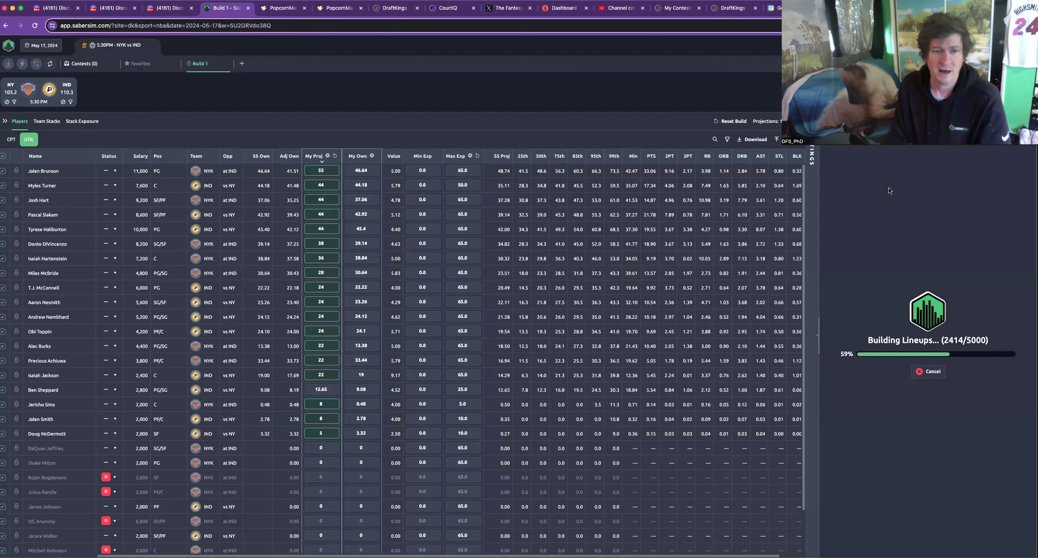
Expand SaberSim's Build Settings, then view the Knicks @ Pacers May 10 GameFlow page
click(812, 154)
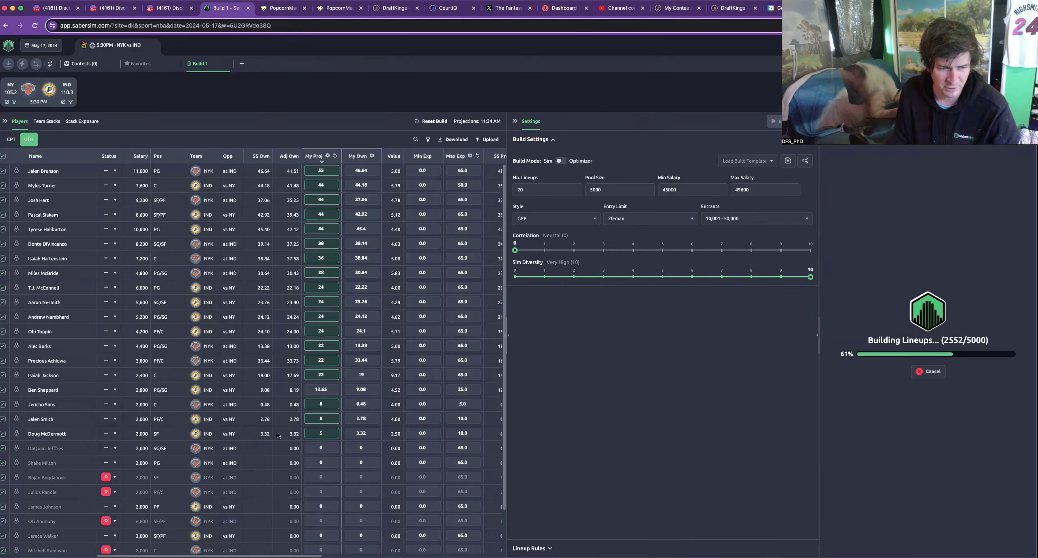
click(283, 15)
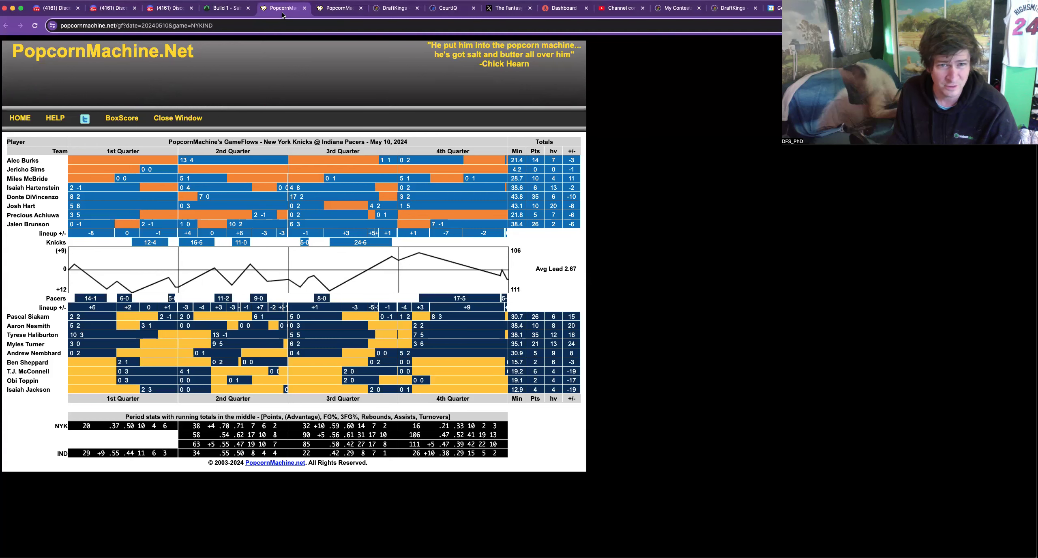
Check the May 14 Pacers @ Knicks game flow from the archive, close it, and return to Build 1
click(331, 14)
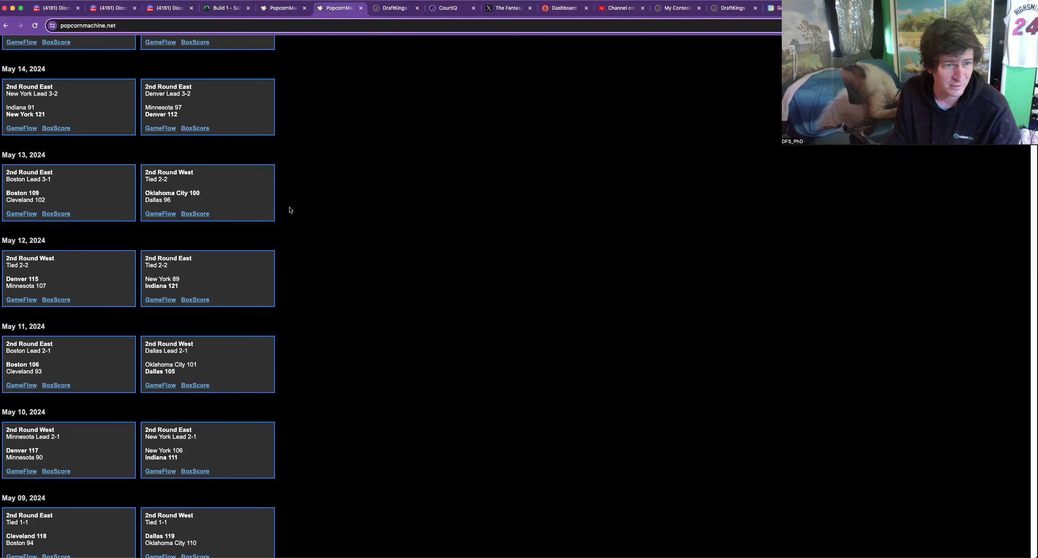
scroll(289, 209, up, 3)
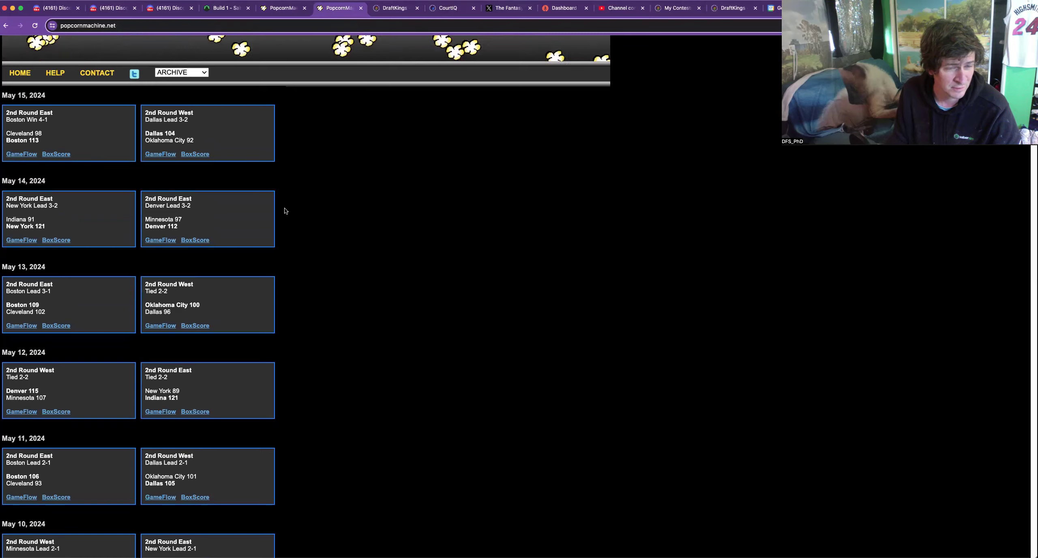
click(19, 240)
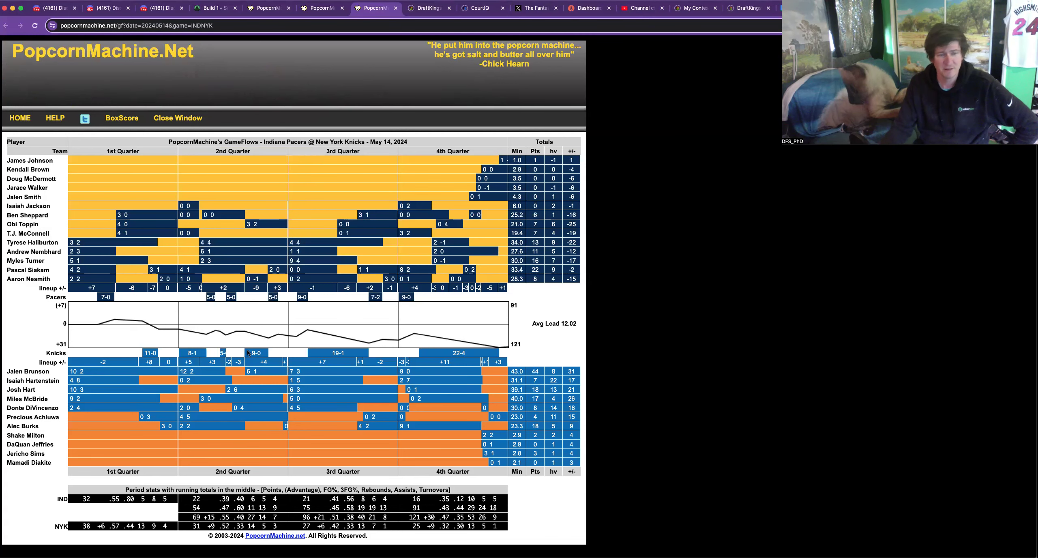
mouse_move(489, 285)
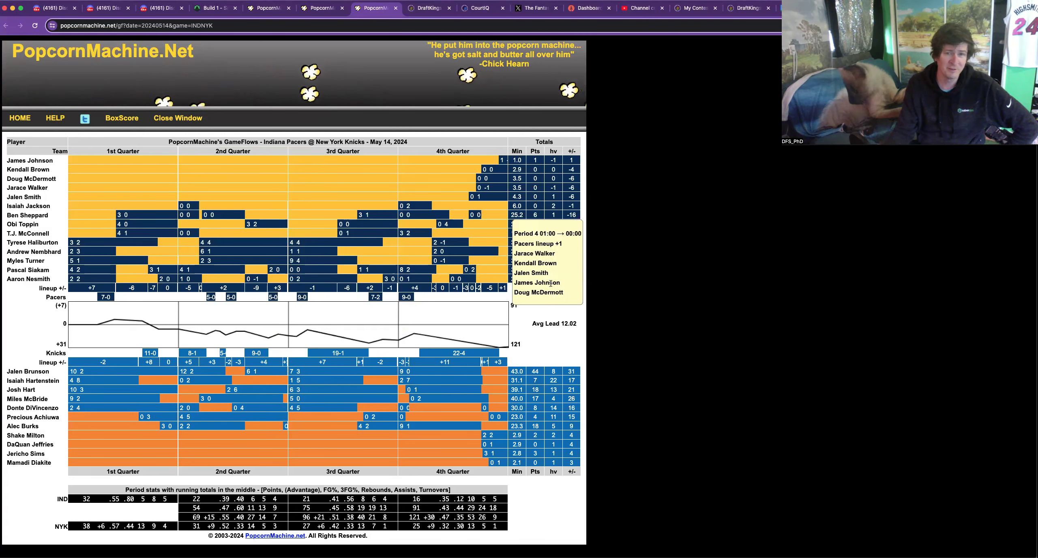
click(394, 8)
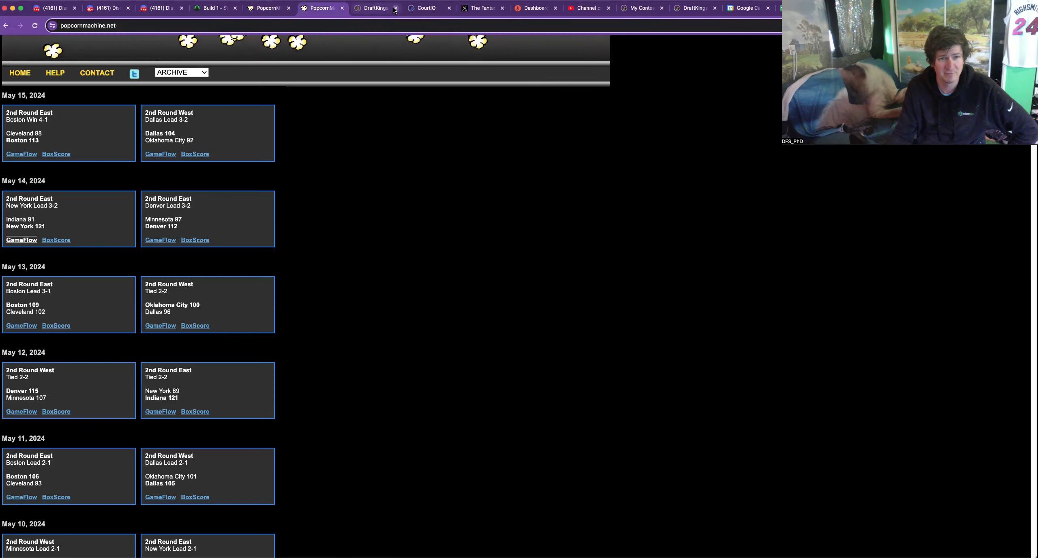
click(274, 9)
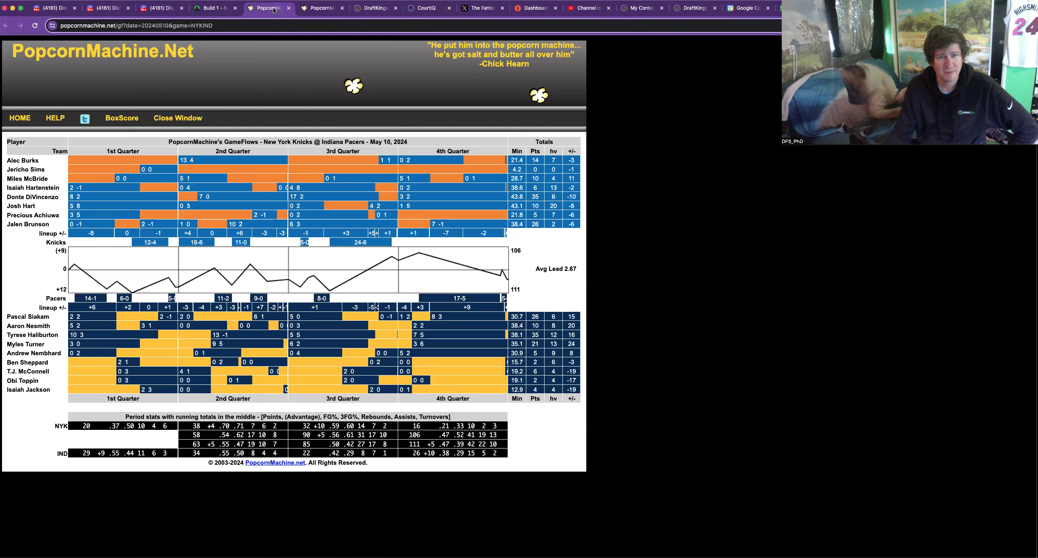
click(228, 12)
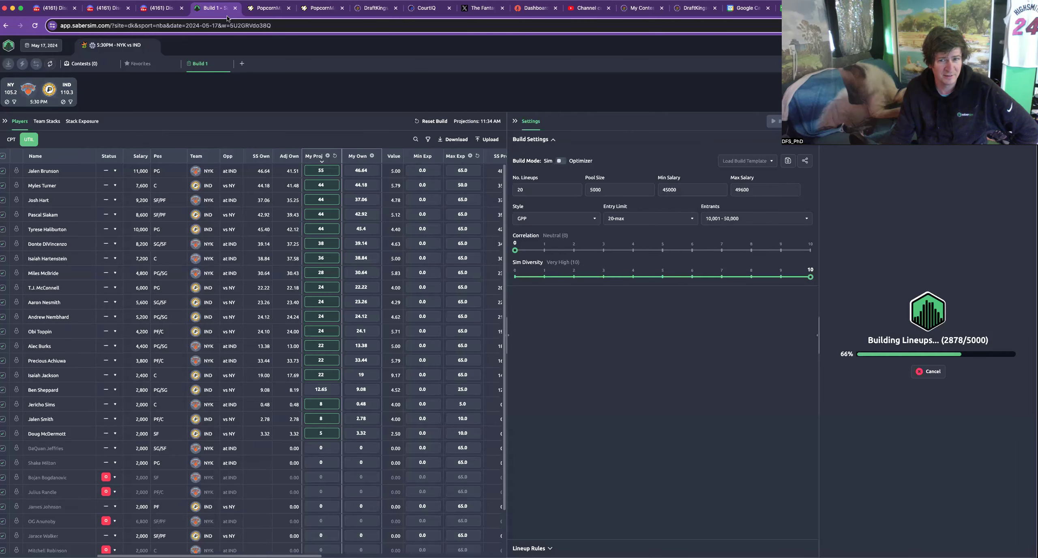
Expand Lineup Rules and uncheck the 'Conley or NAW smash' rule
click(531, 548)
click(540, 144)
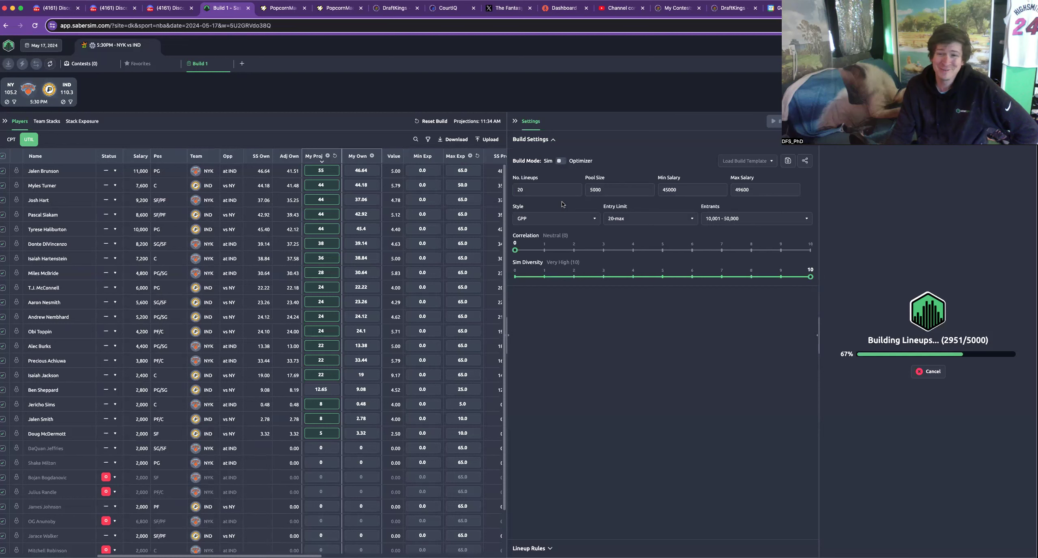
click(551, 548)
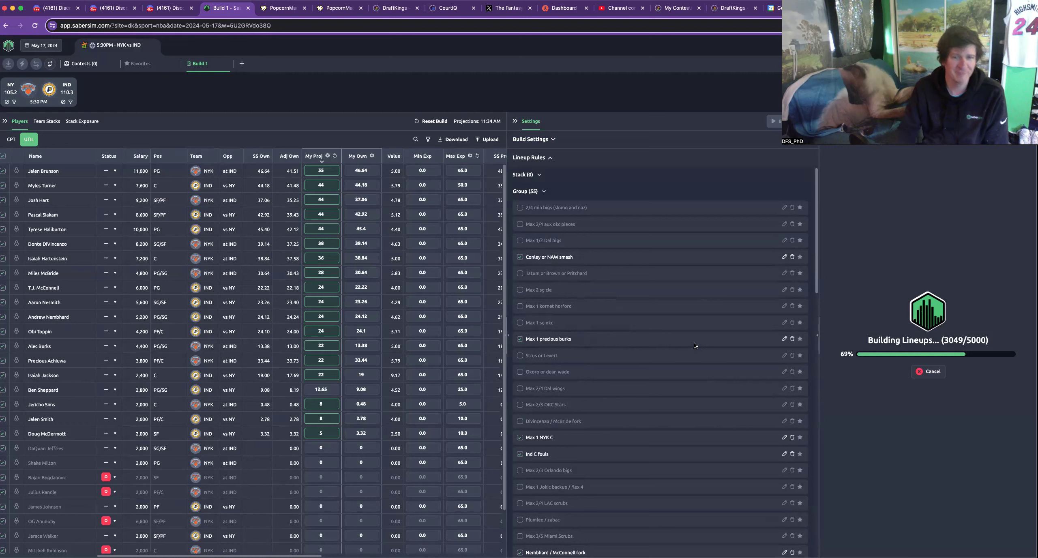
click(521, 255)
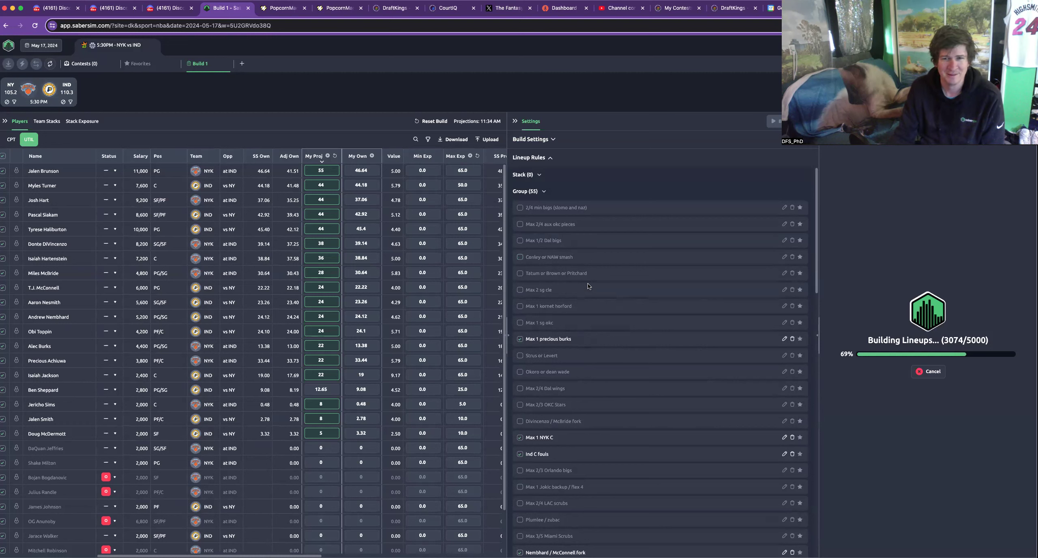
scroll(587, 283, down, 3)
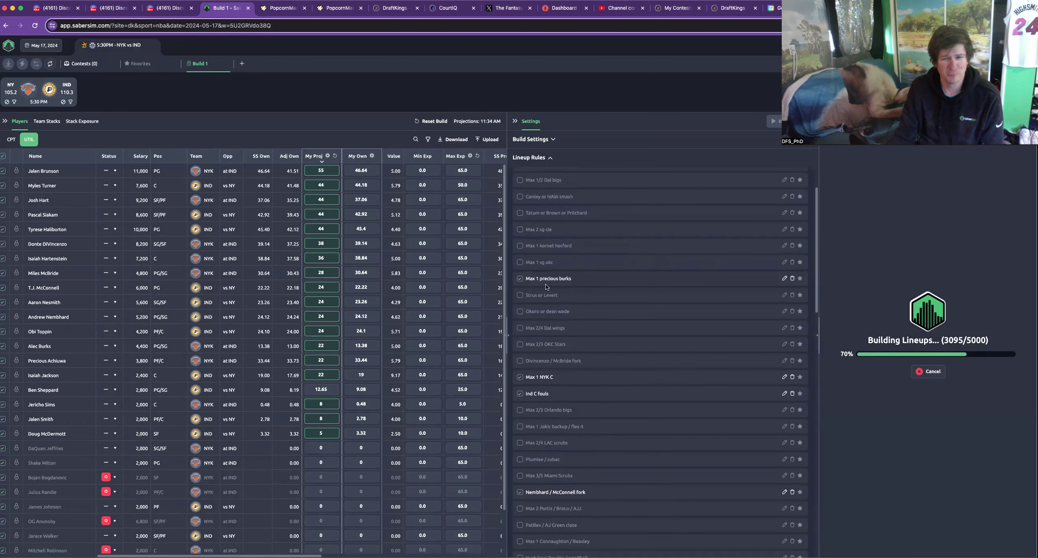
scroll(546, 286, down, 1)
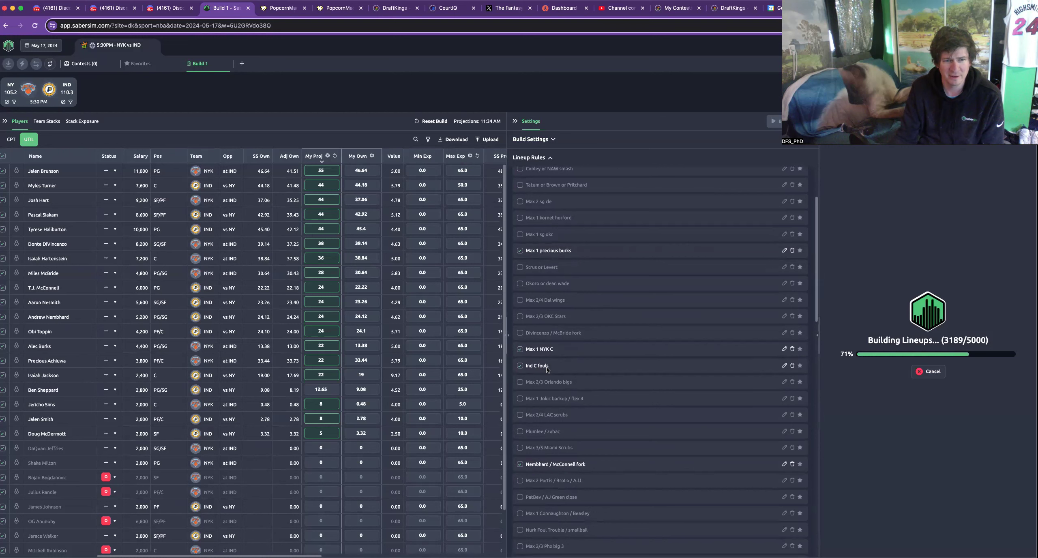
scroll(547, 369, down, 5)
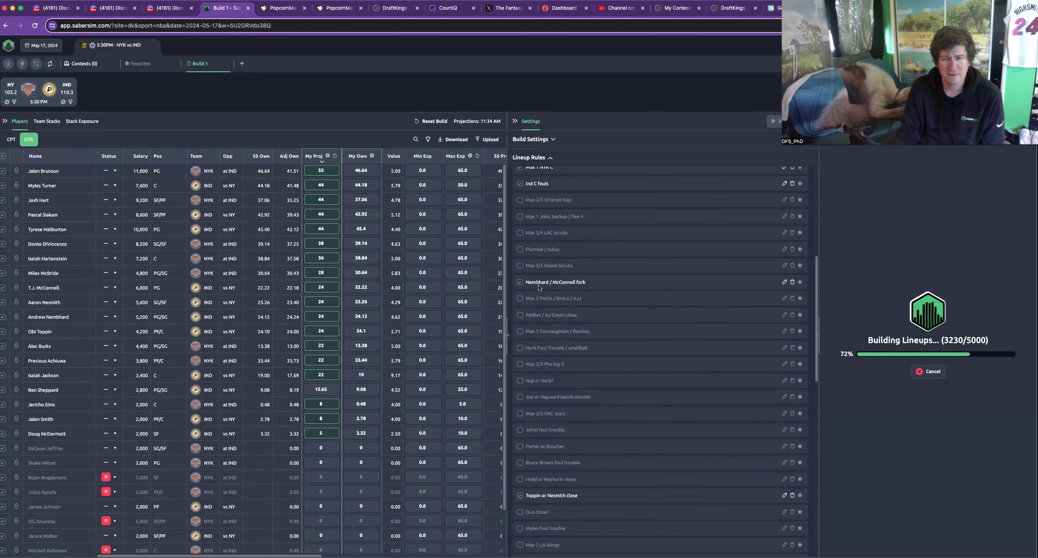
scroll(538, 285, down, 2)
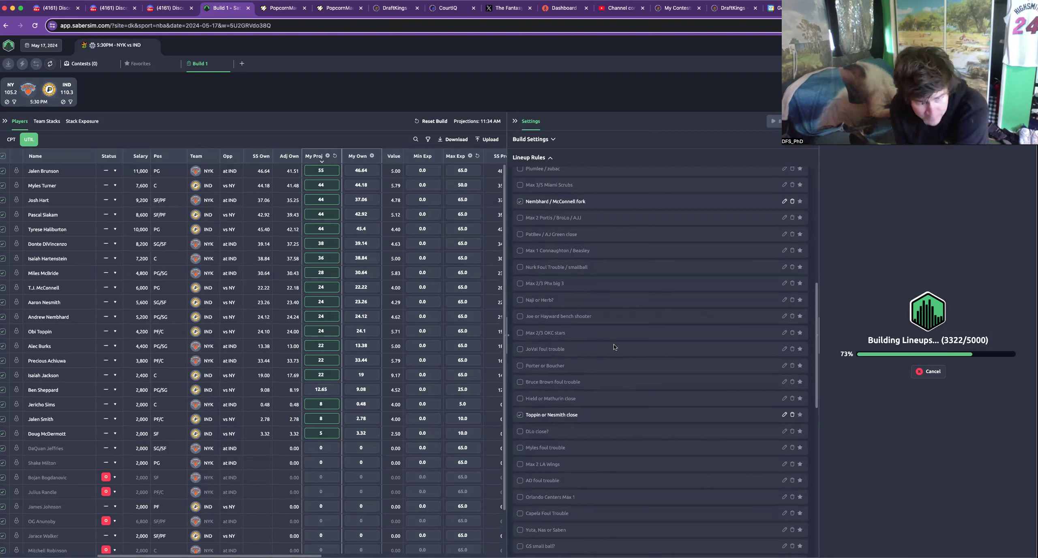
Sort players by Value, then by My Proj, and collapse the Settings panel
click(391, 161)
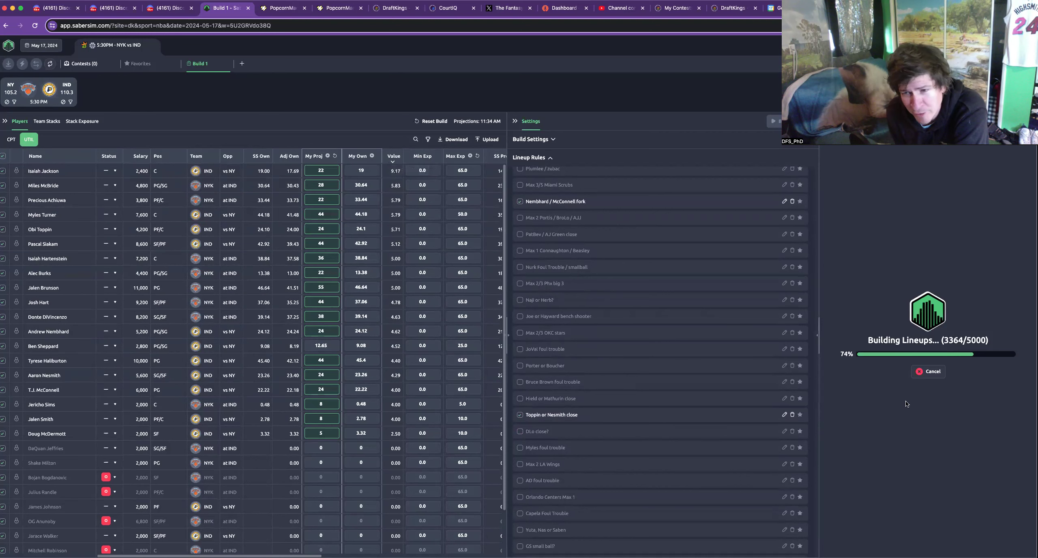
click(314, 157)
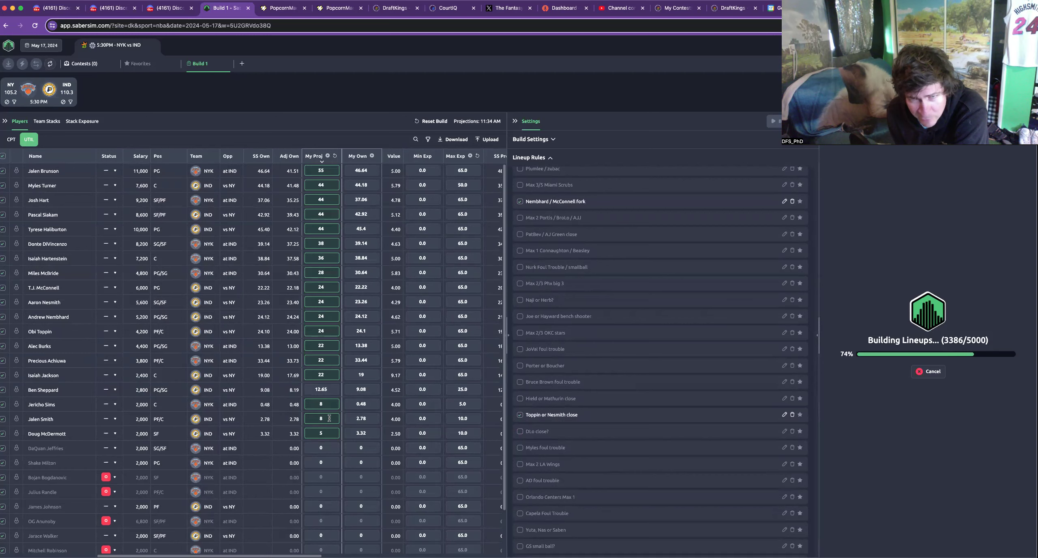
click(515, 121)
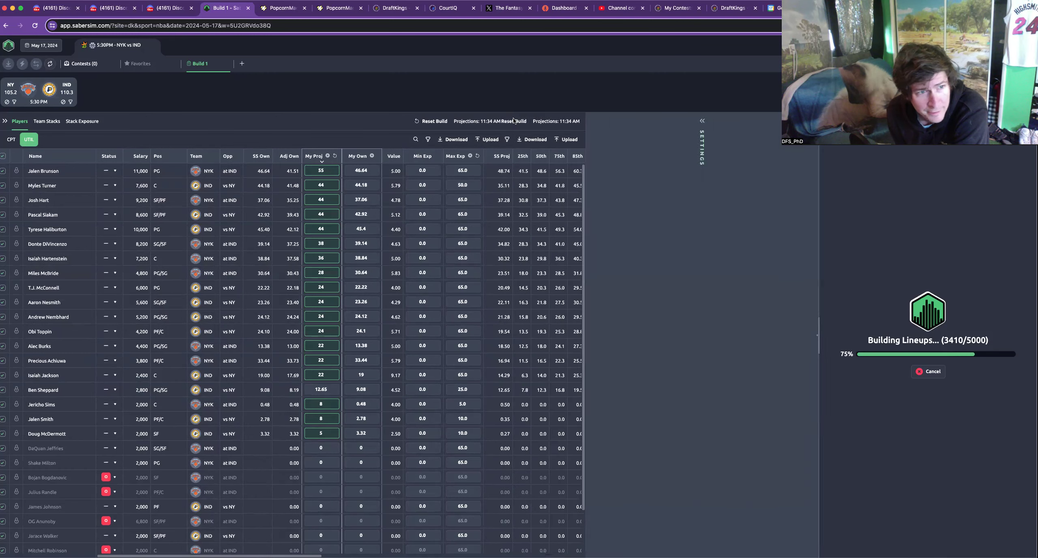
Exclude Jericho Sims, Jalen Smith and Doug McDermott from the captain pool
click(11, 139)
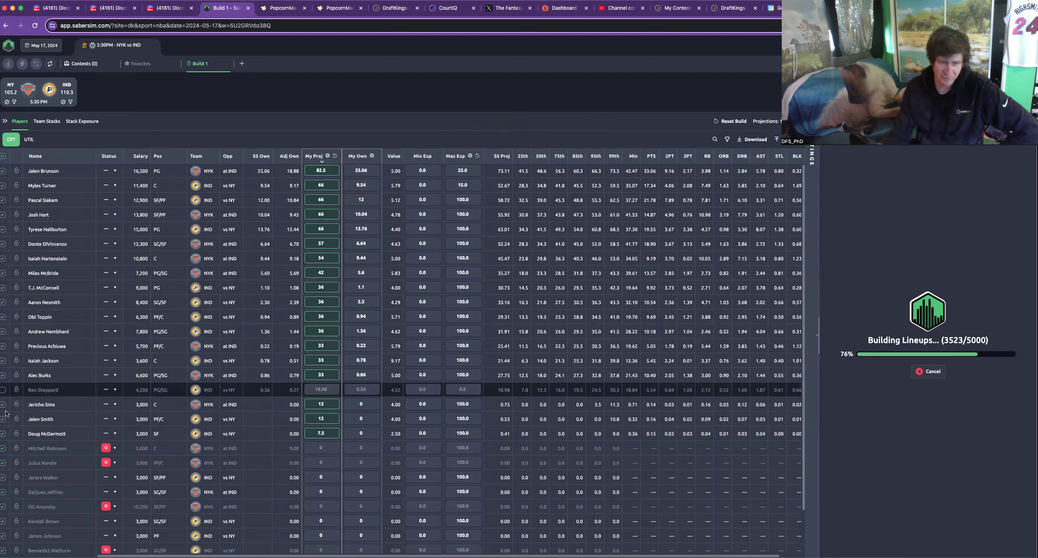
click(3, 405)
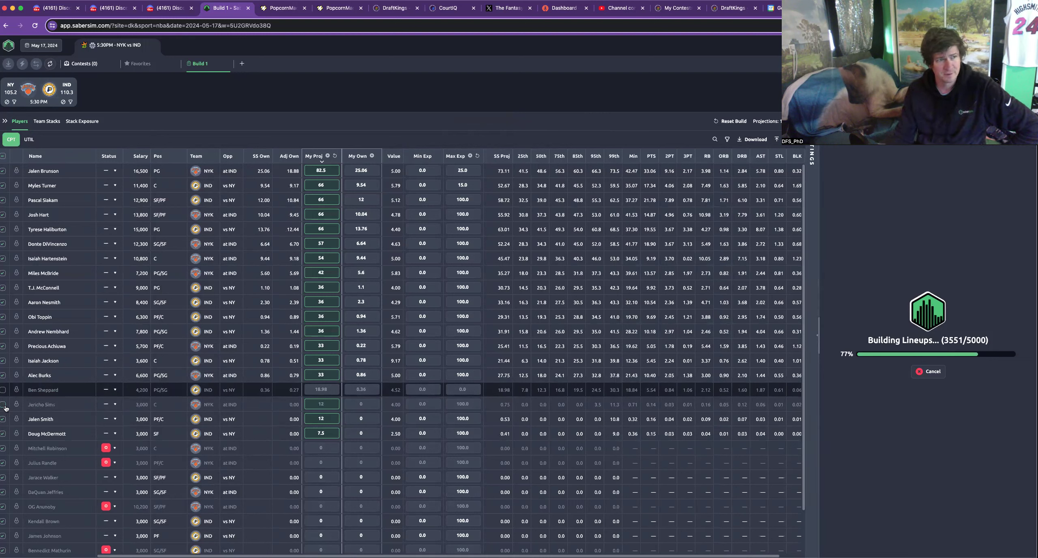
click(4, 419)
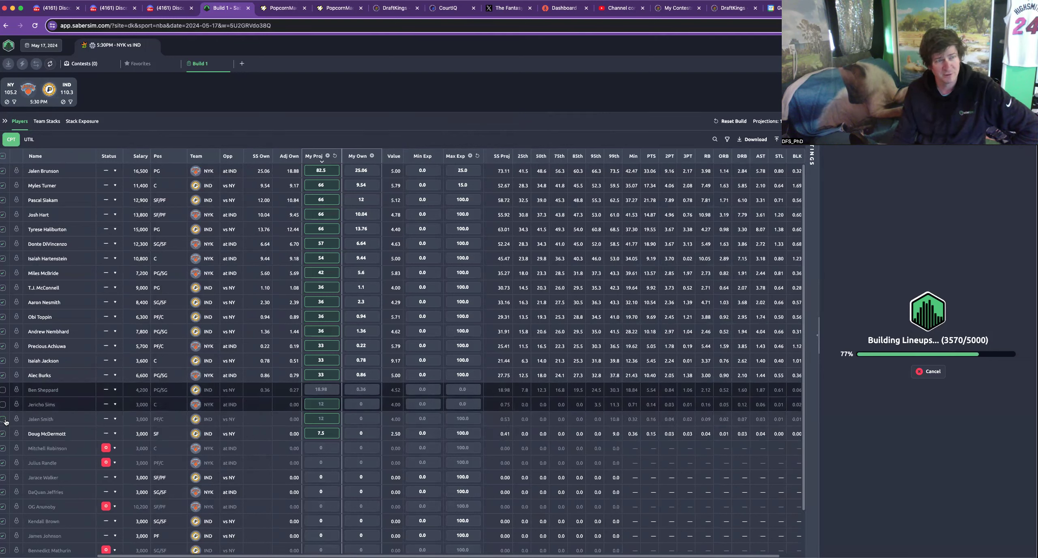
click(4, 434)
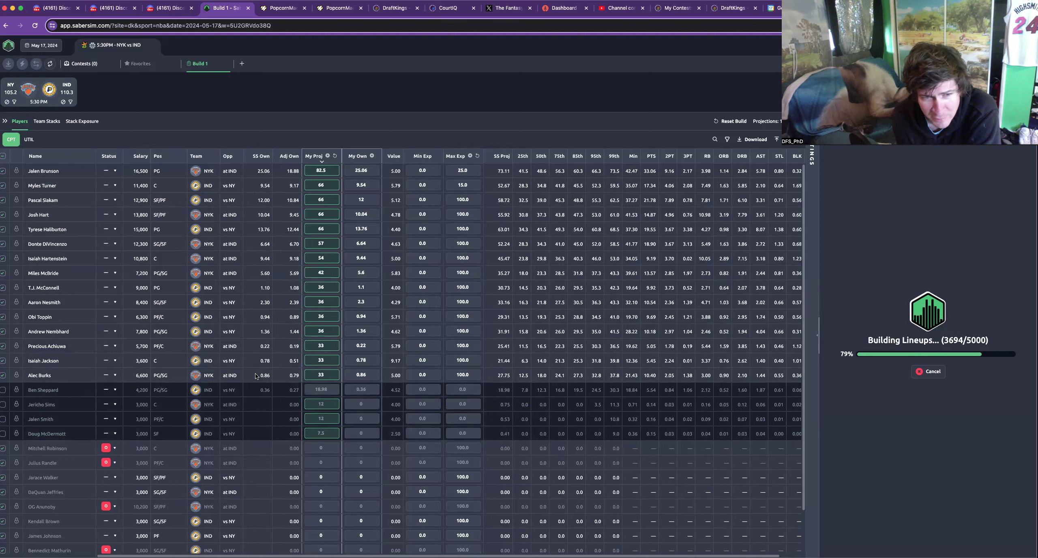
Sort players by Value, then view the May 10 Knicks @ Pacers GameFlow
click(395, 157)
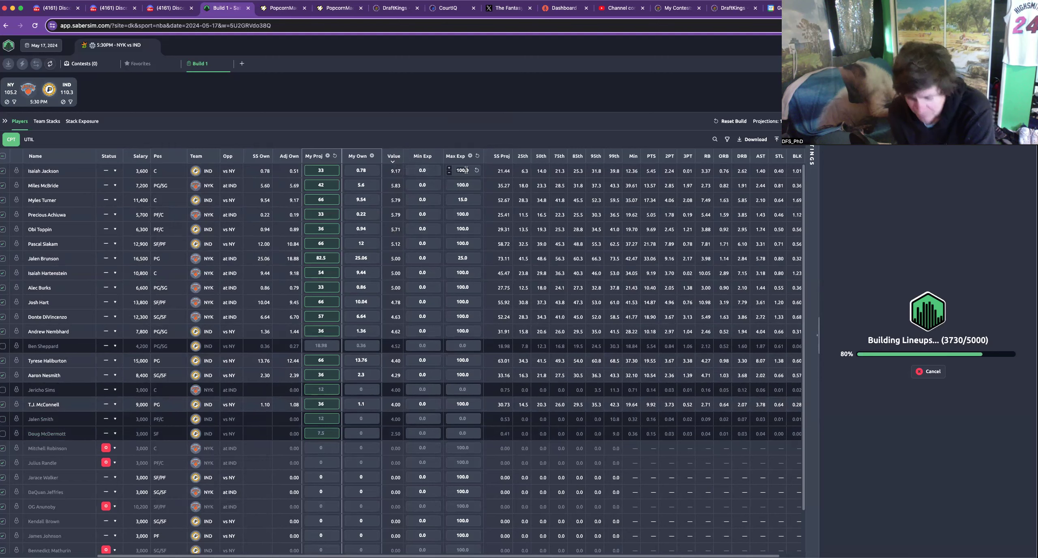
click(344, 9)
click(295, 9)
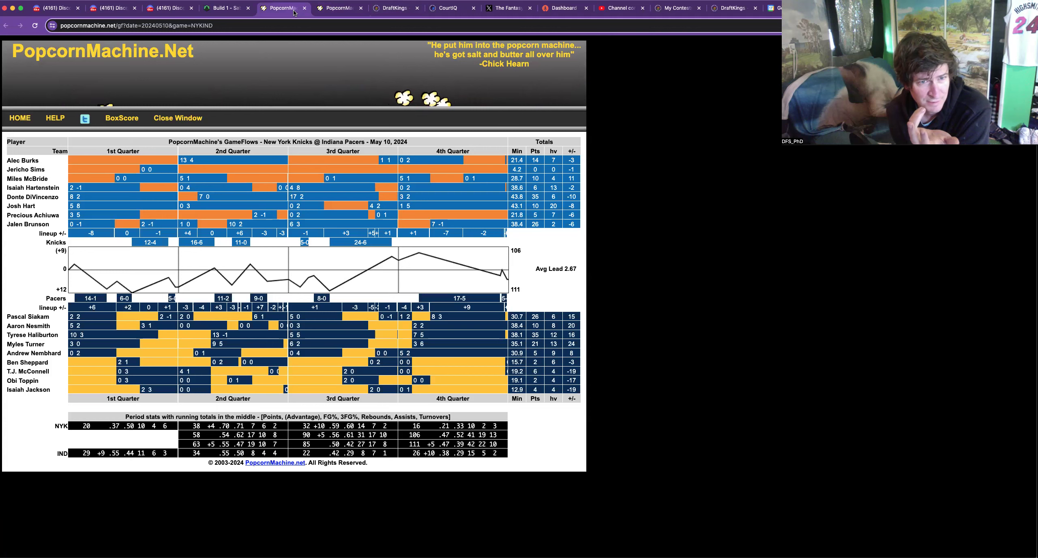
Check the game archive and build progress, then view the May 14 Pacers @ Knicks game flow
click(337, 7)
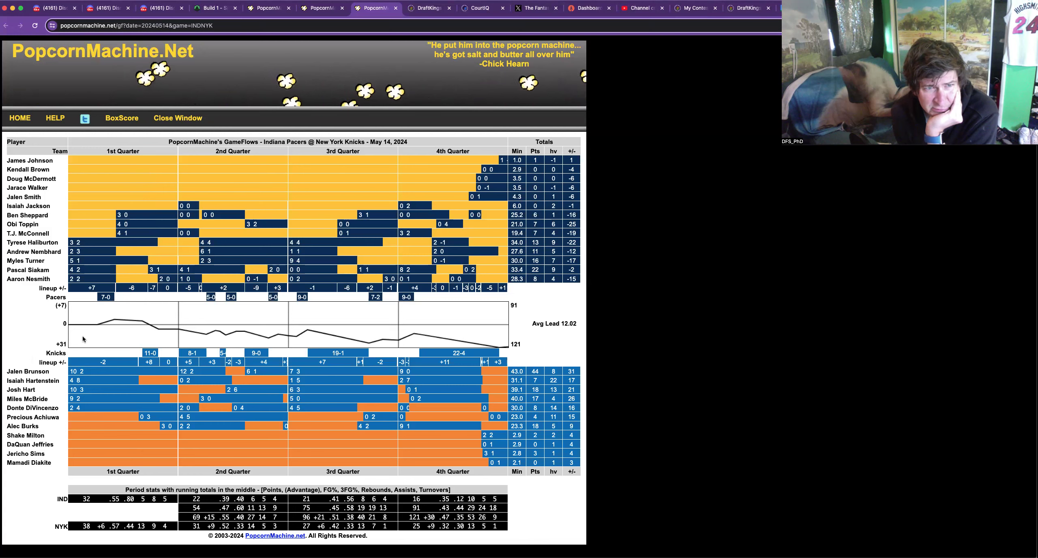
click(207, 16)
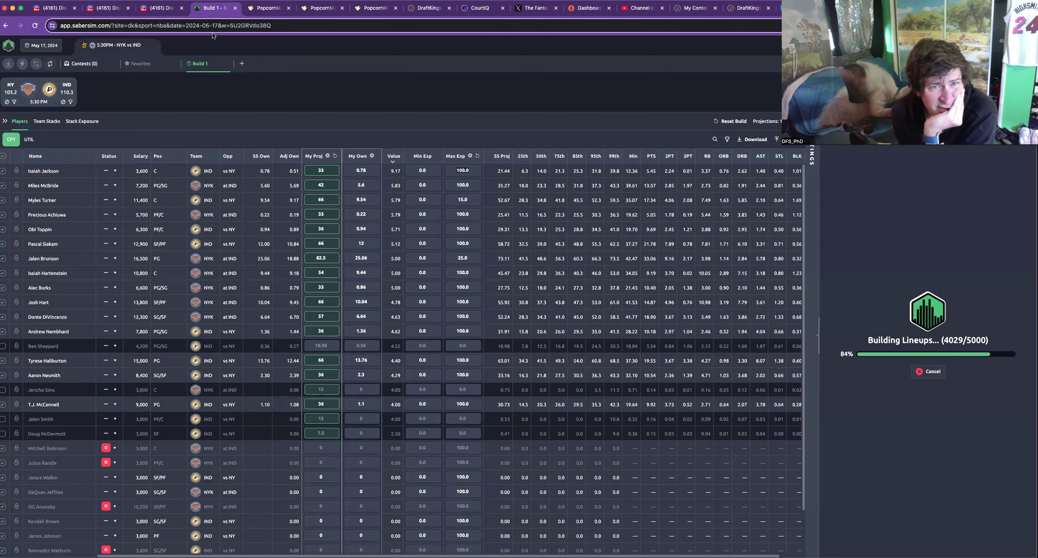
click(372, 15)
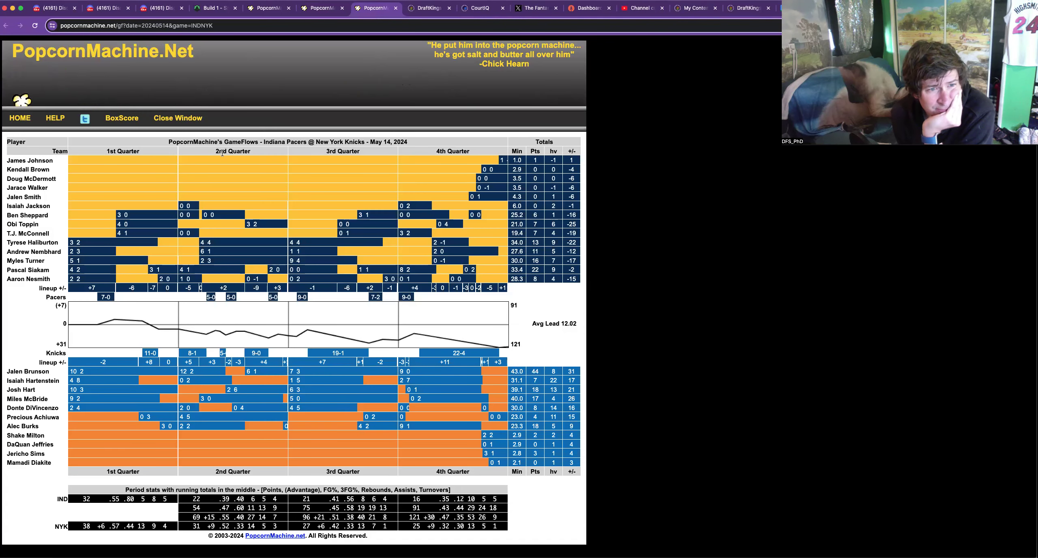
mouse_move(188, 203)
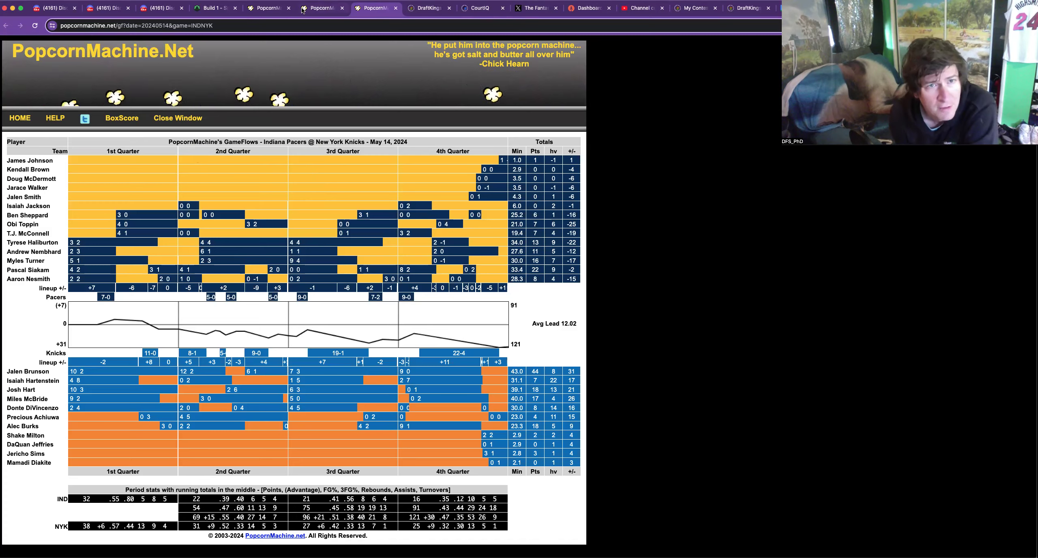
Return to Build 1 and open the Ind C fouls group rule for editing
click(210, 15)
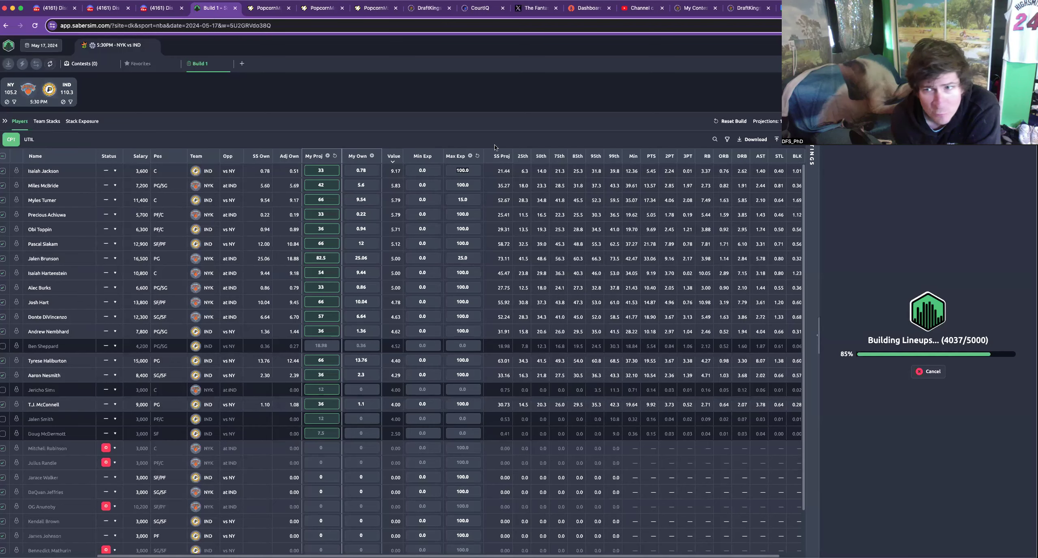
click(813, 153)
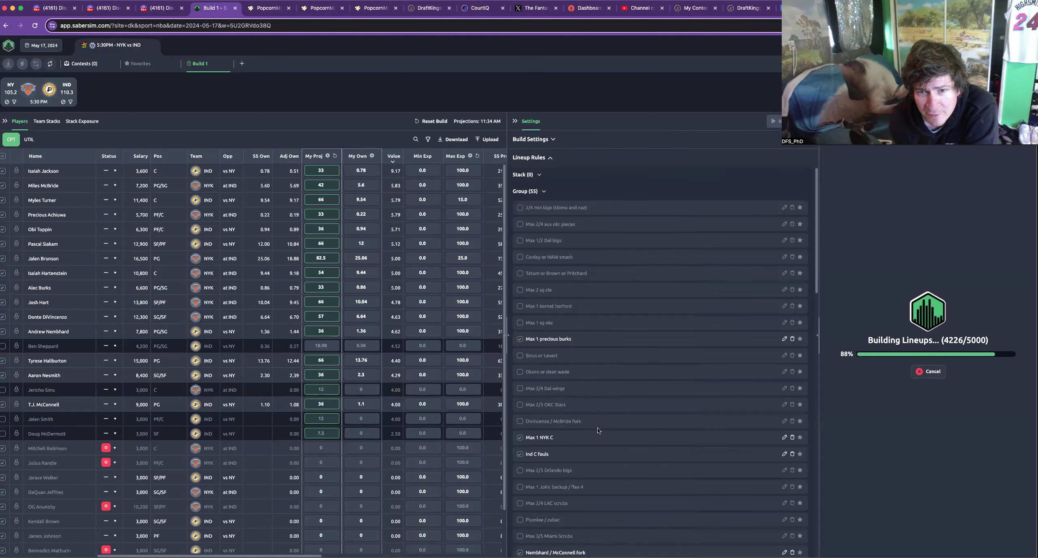
click(784, 454)
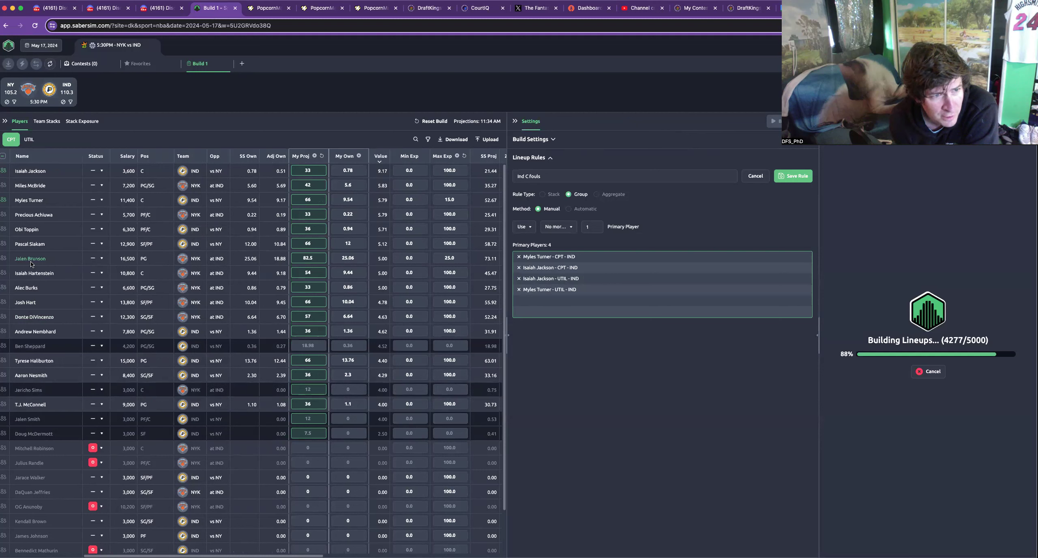
Add Obi Toppin CPT and UTIL to the rule's primary players, then remove both again
click(5, 230)
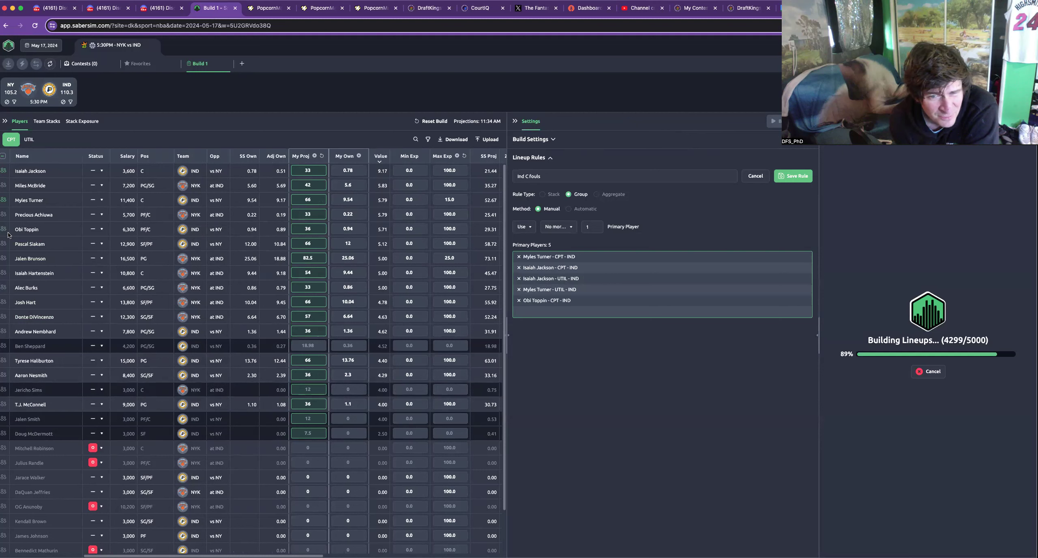
click(29, 140)
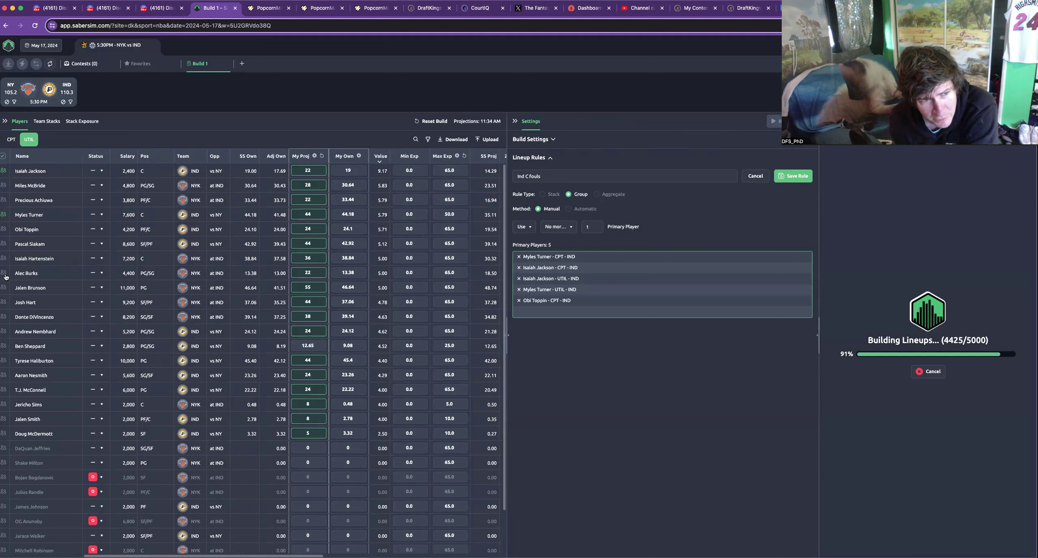
click(4, 229)
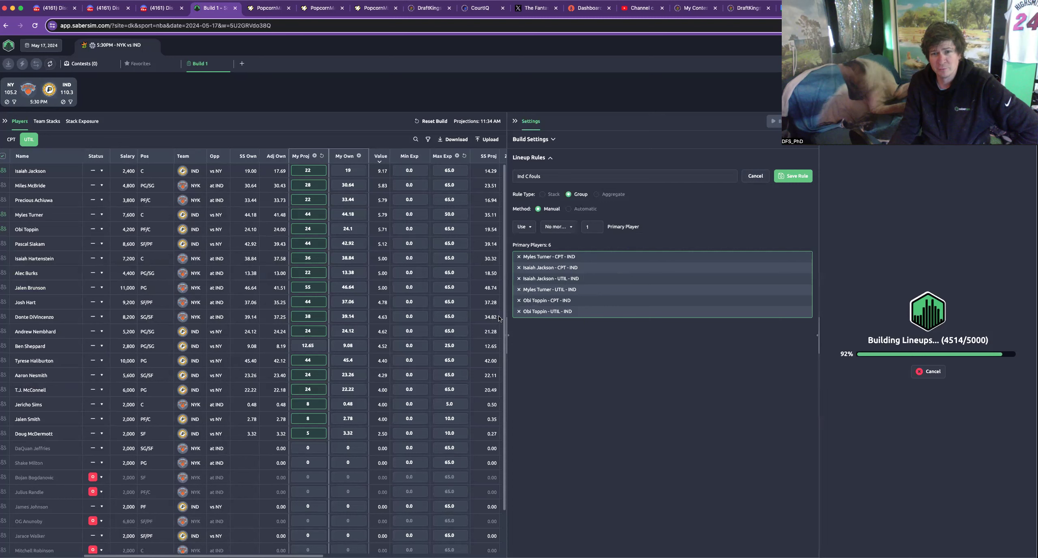
click(519, 300)
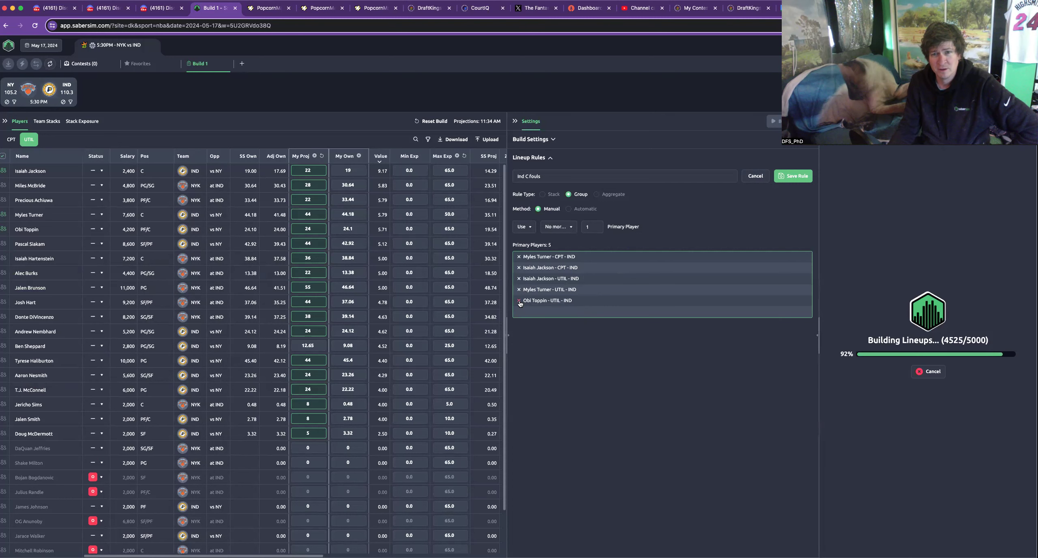
click(519, 300)
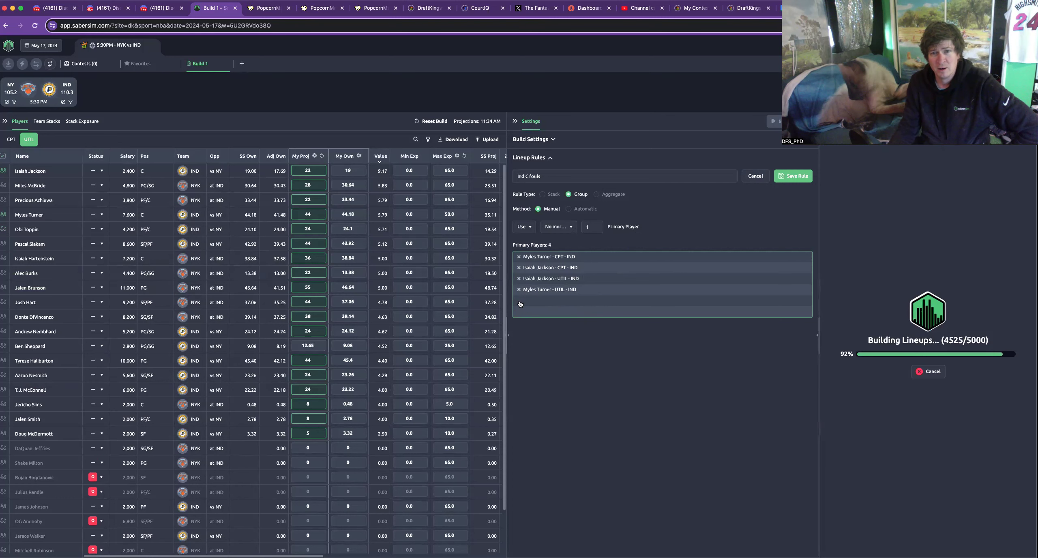
Discard the edits and start a new Group rule 'Ind go smallball' set to No more than 1
click(761, 177)
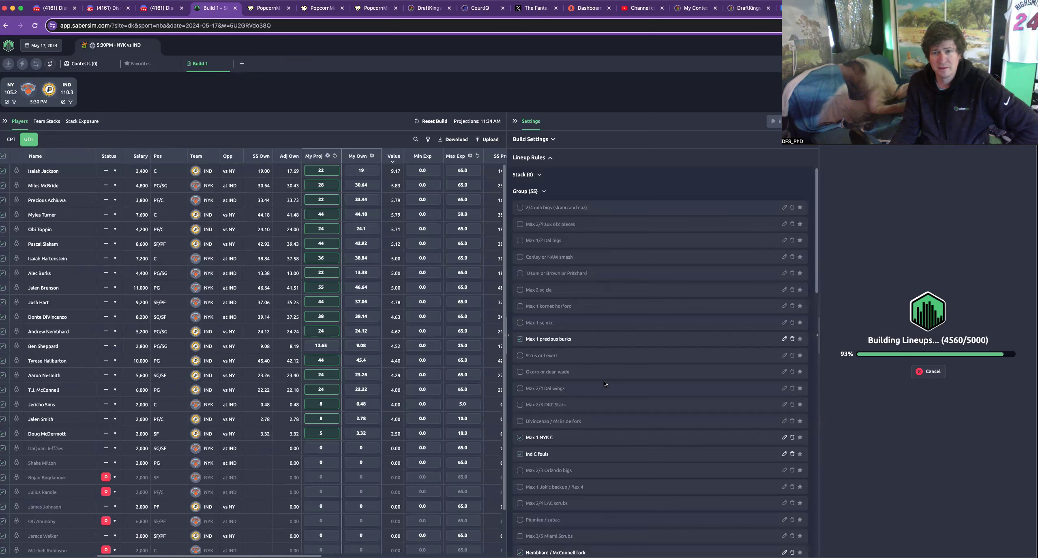
scroll(603, 380, down, 15)
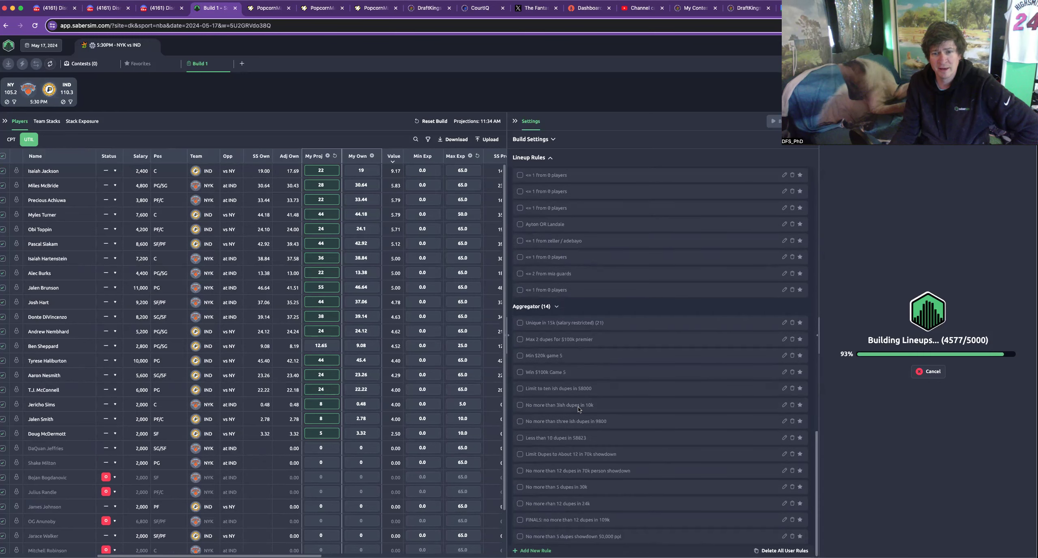
click(531, 550)
click(584, 175)
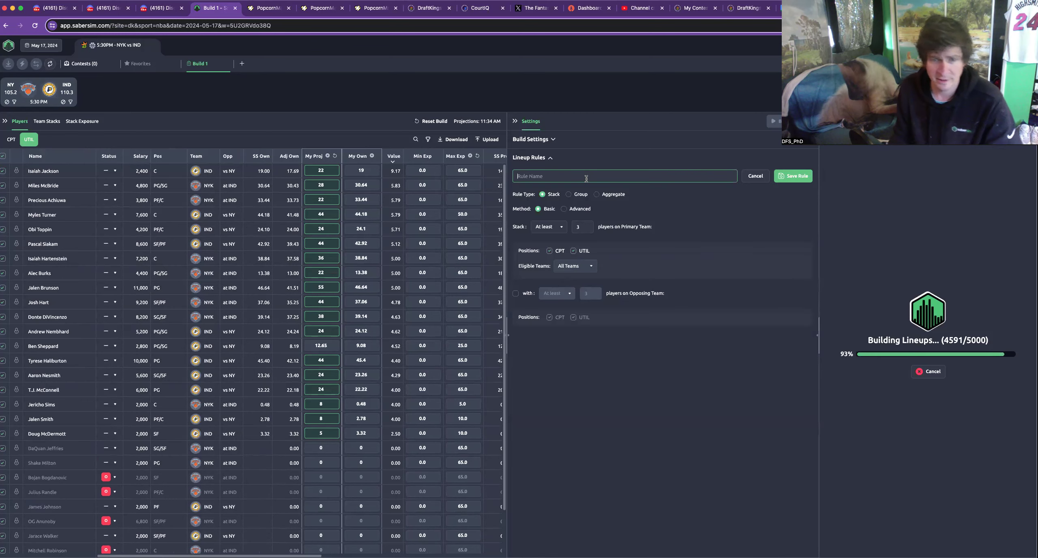
text(Ind)
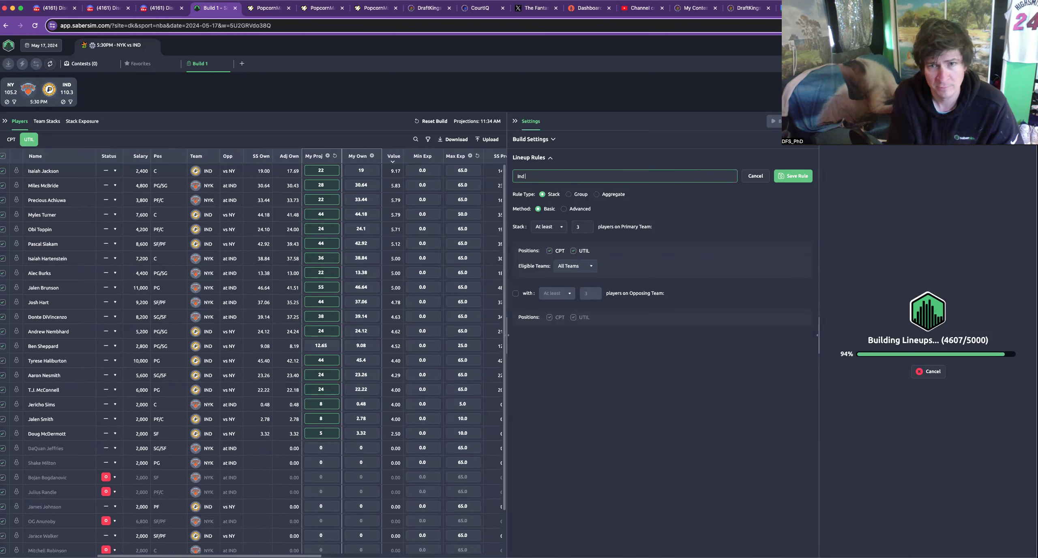
text( go smallball)
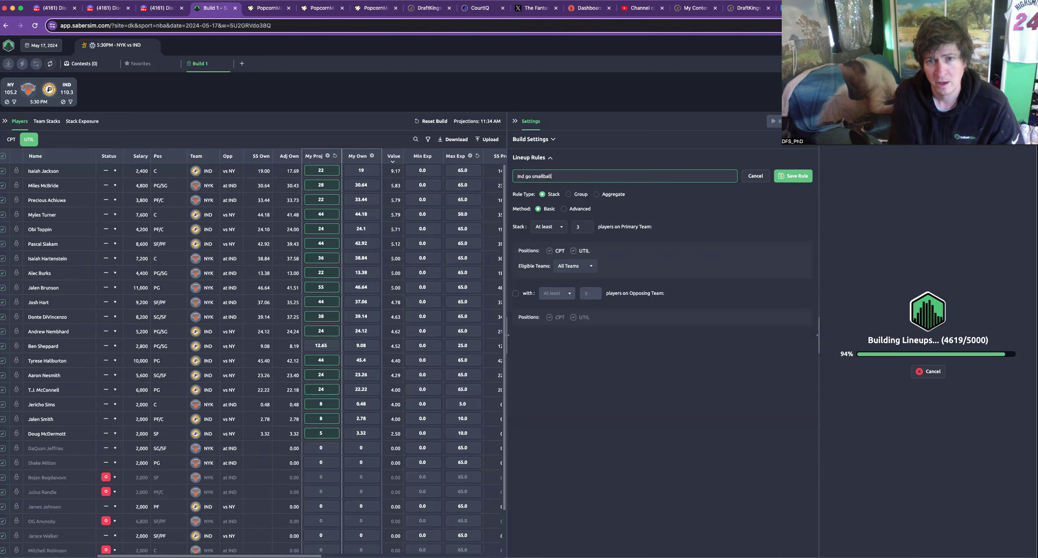
click(569, 194)
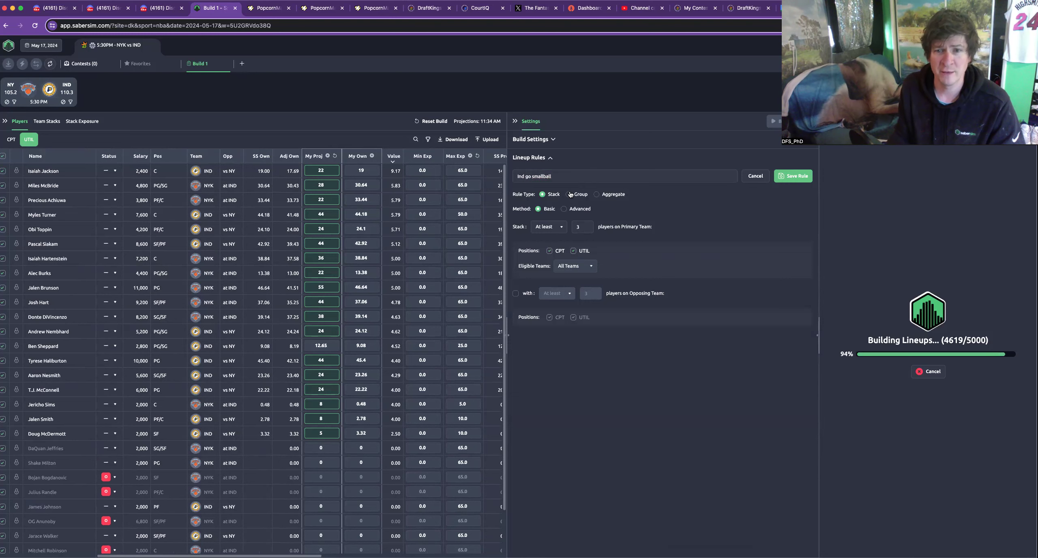
click(554, 230)
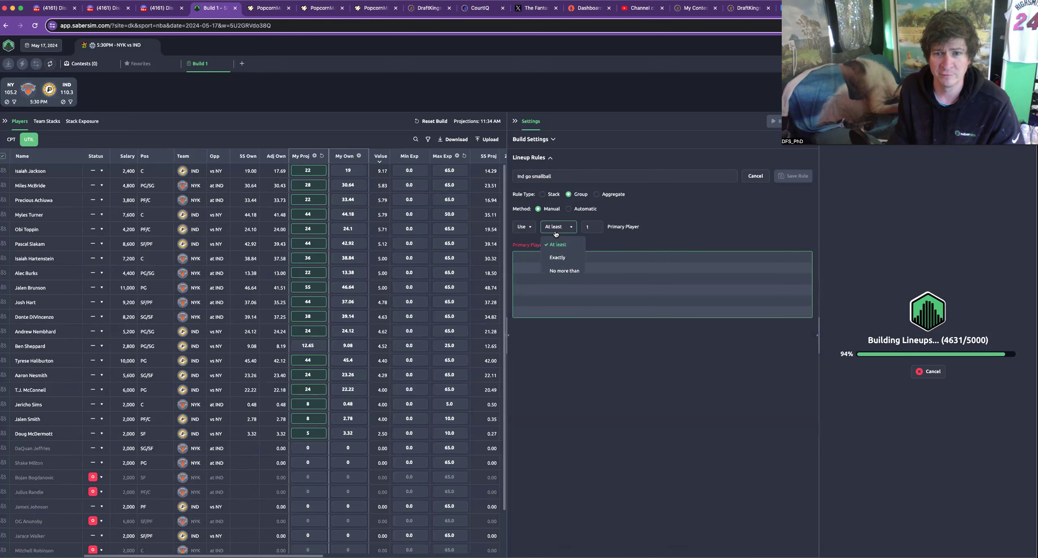
click(565, 271)
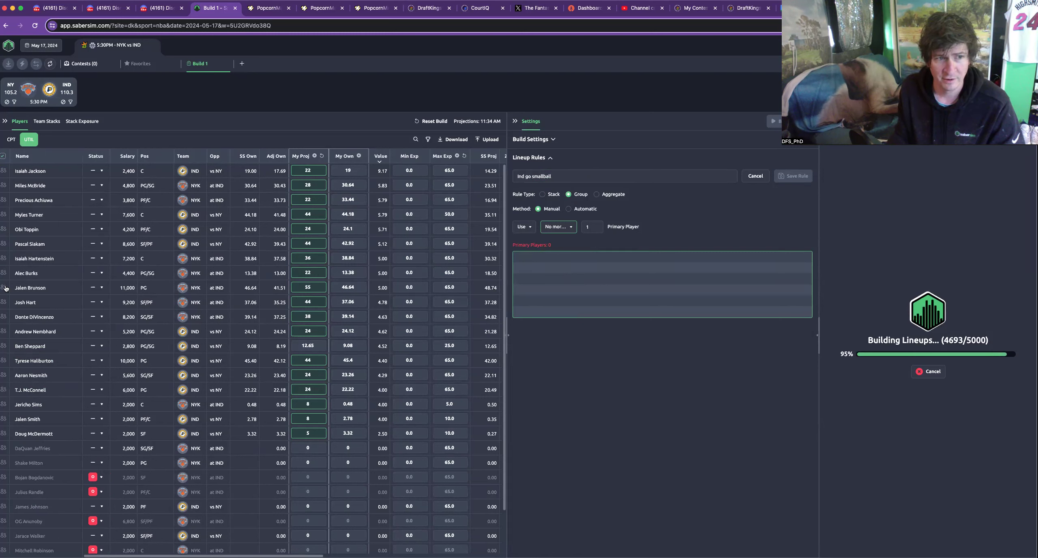
Add Obi Toppin and Isaiah Jackson at both UTIL and CPT to the group
click(4, 231)
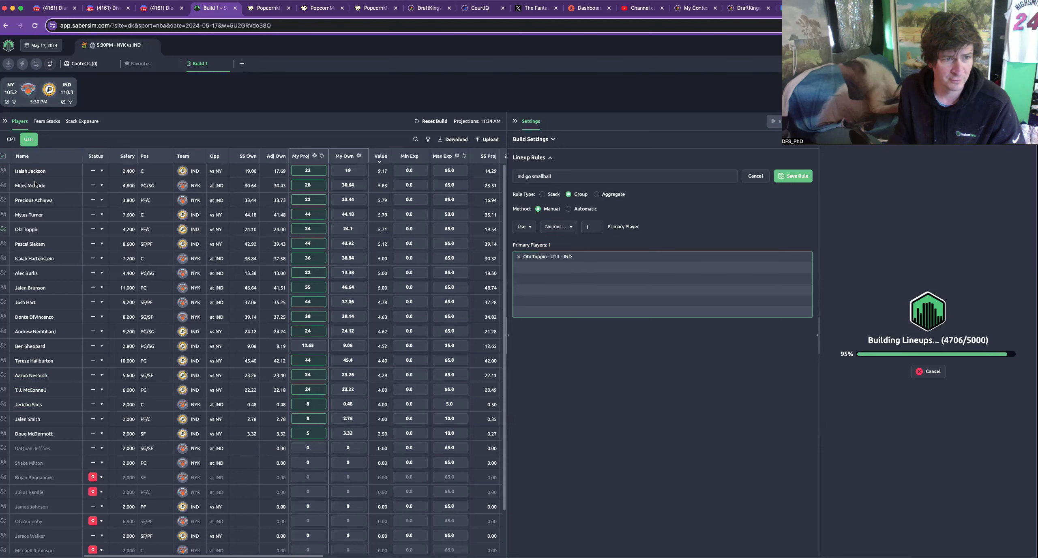
click(4, 172)
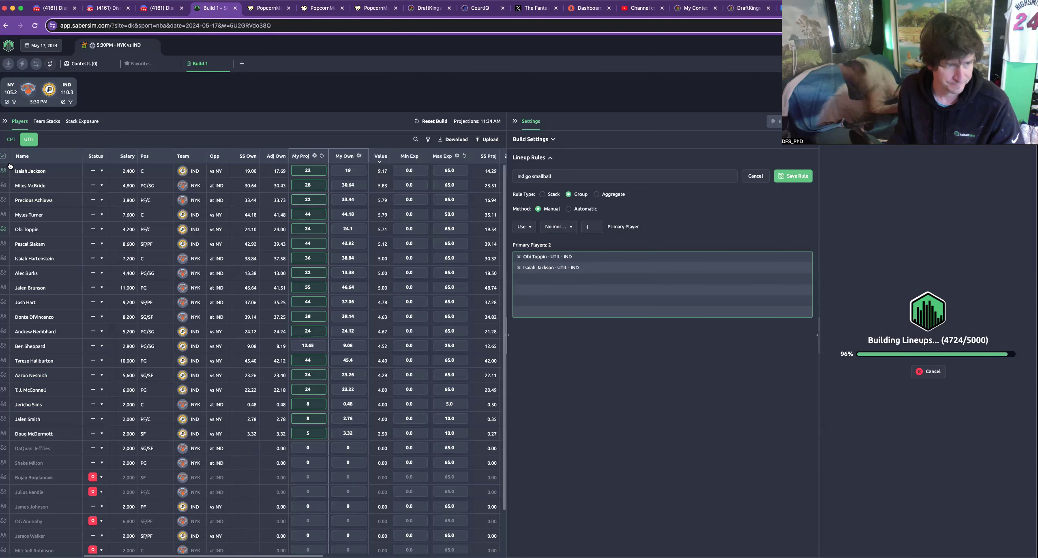
click(12, 139)
click(5, 172)
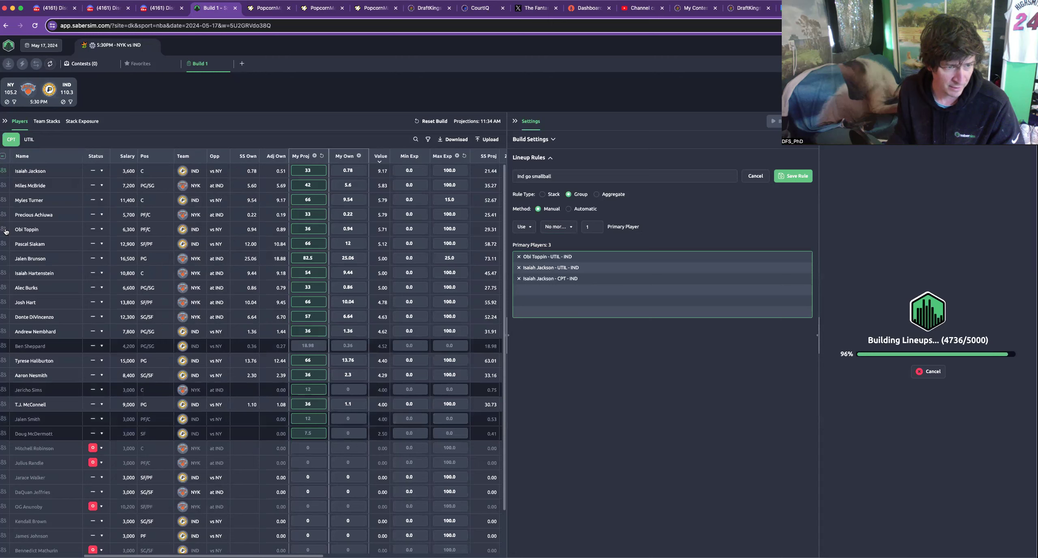
click(5, 231)
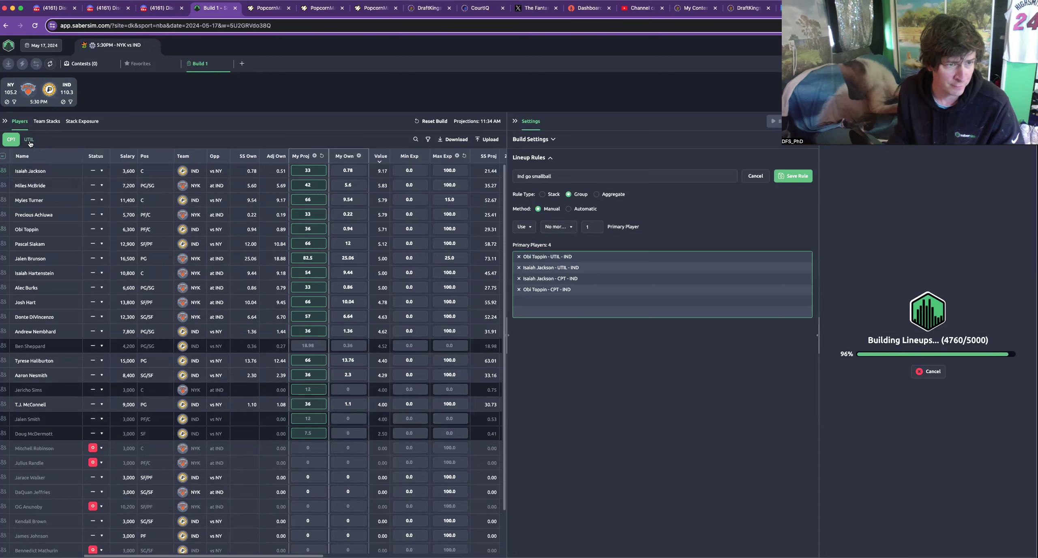
Revisit the Pacers @ Knicks and Knicks @ Pacers game flows, then return to Build 1
click(320, 8)
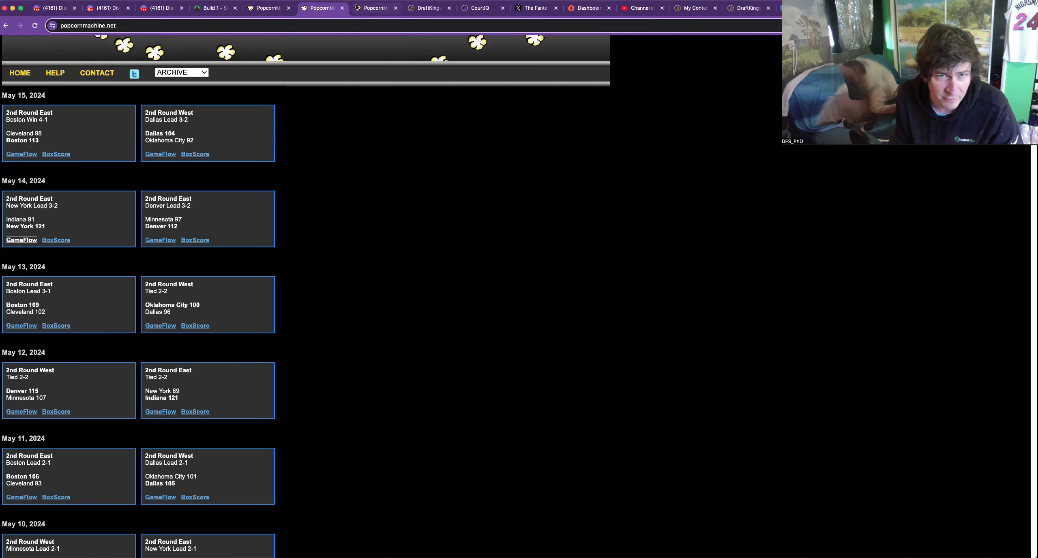
click(372, 9)
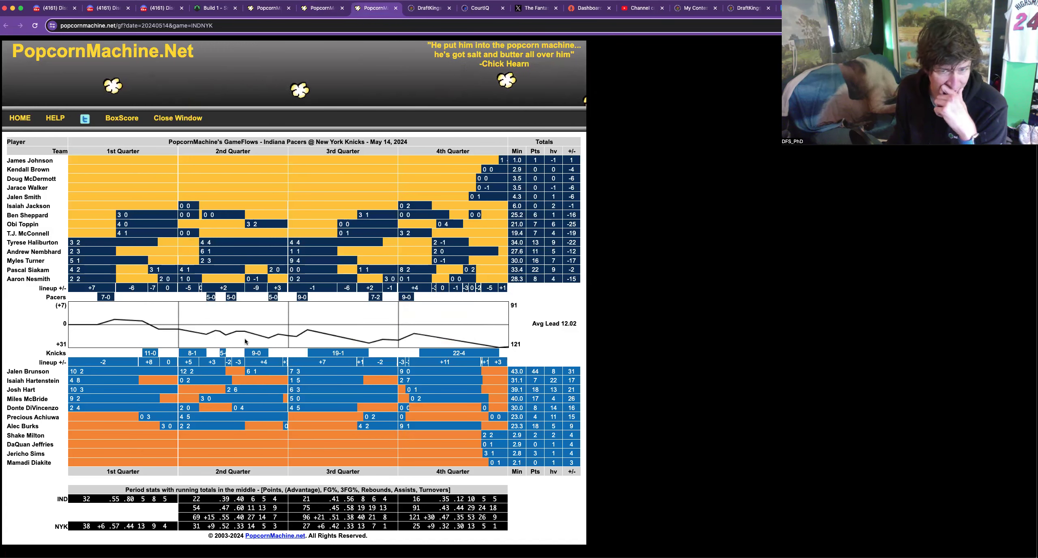
click(269, 16)
click(223, 15)
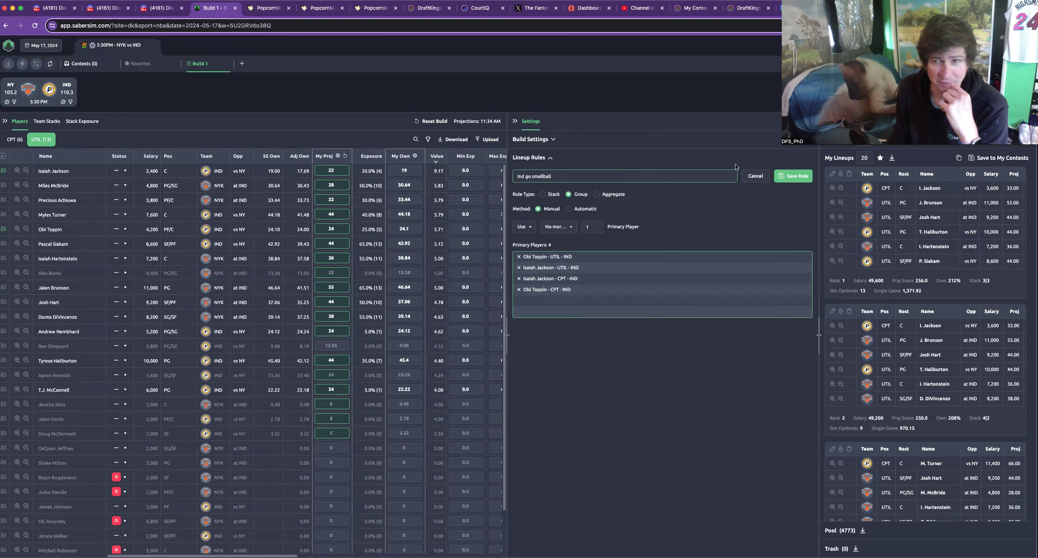
Save the Ind go smallball rule and review captain-pool players sorted by Exposure
click(789, 175)
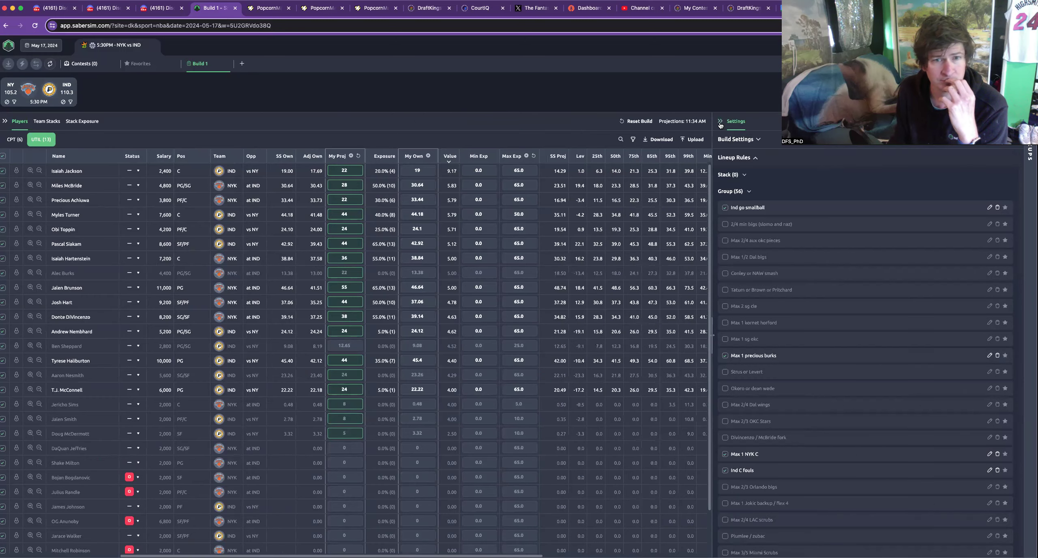
click(720, 122)
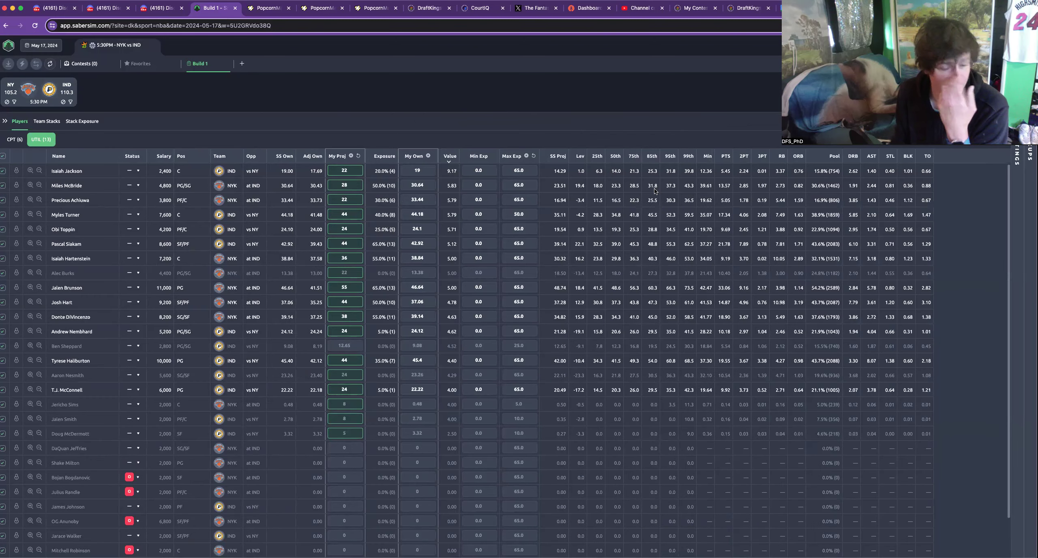
click(384, 156)
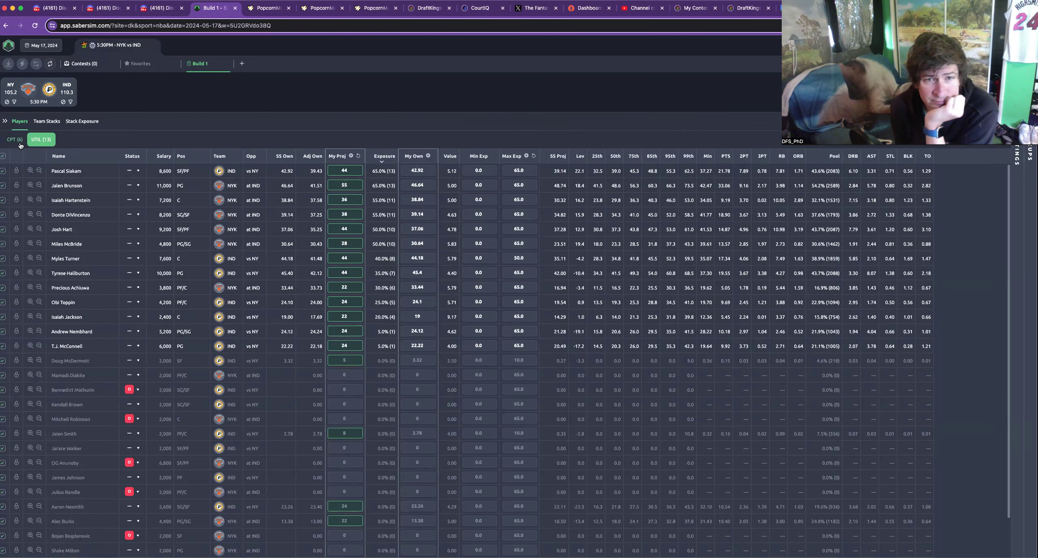
click(19, 144)
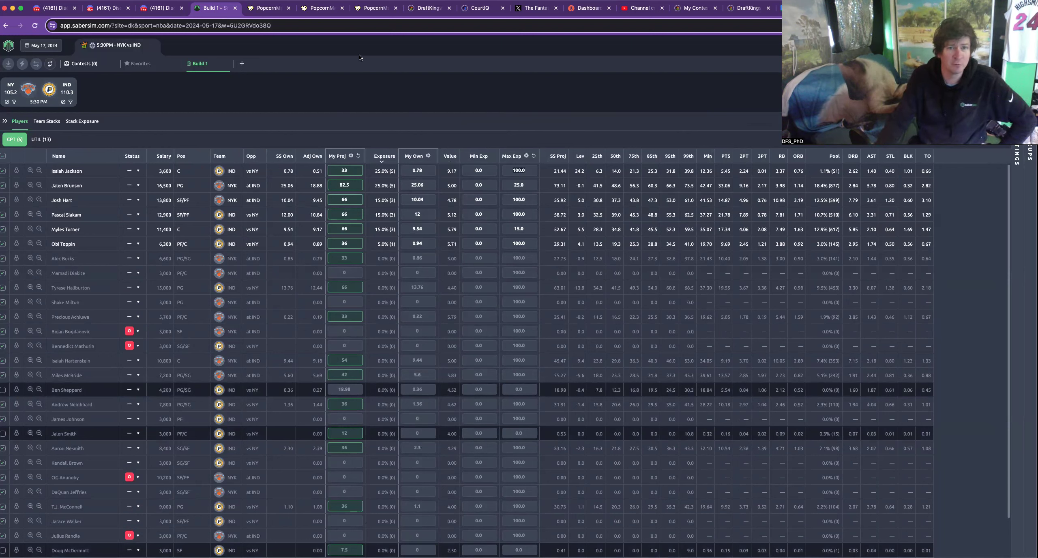
click(268, 8)
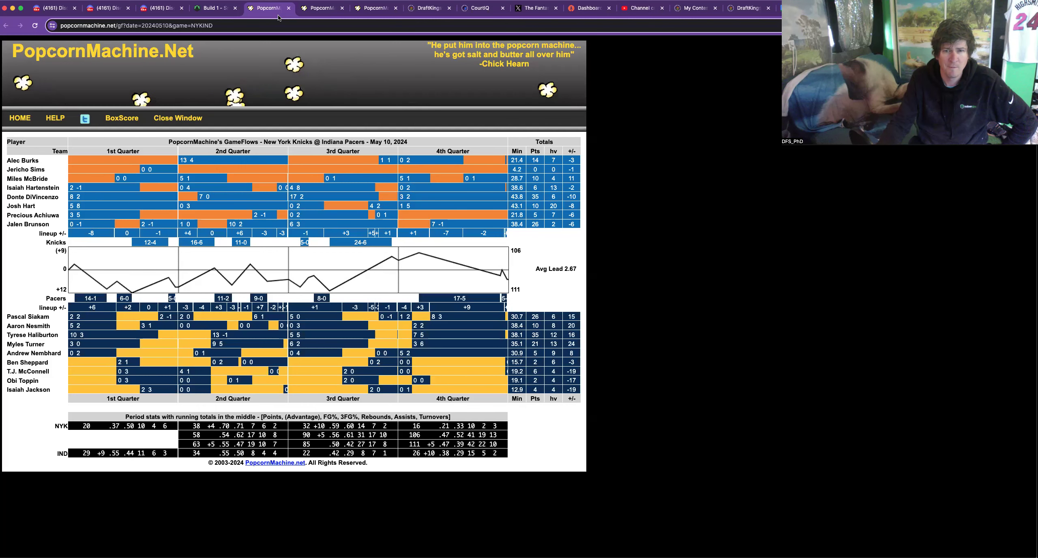
Close the May 10 NYK@IND gameflow and scroll the PopcornMachine schedule down to May 12
click(288, 8)
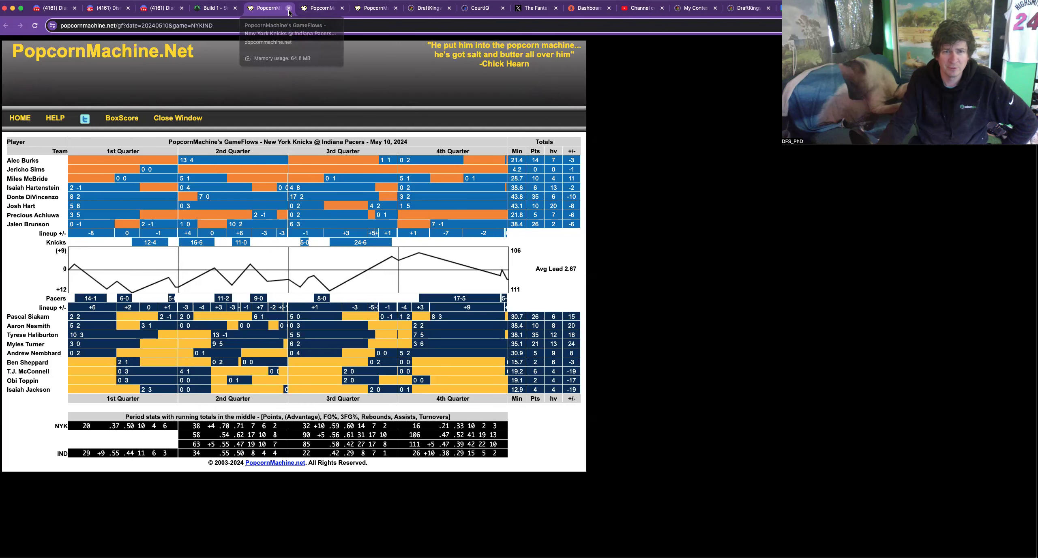
click(300, 13)
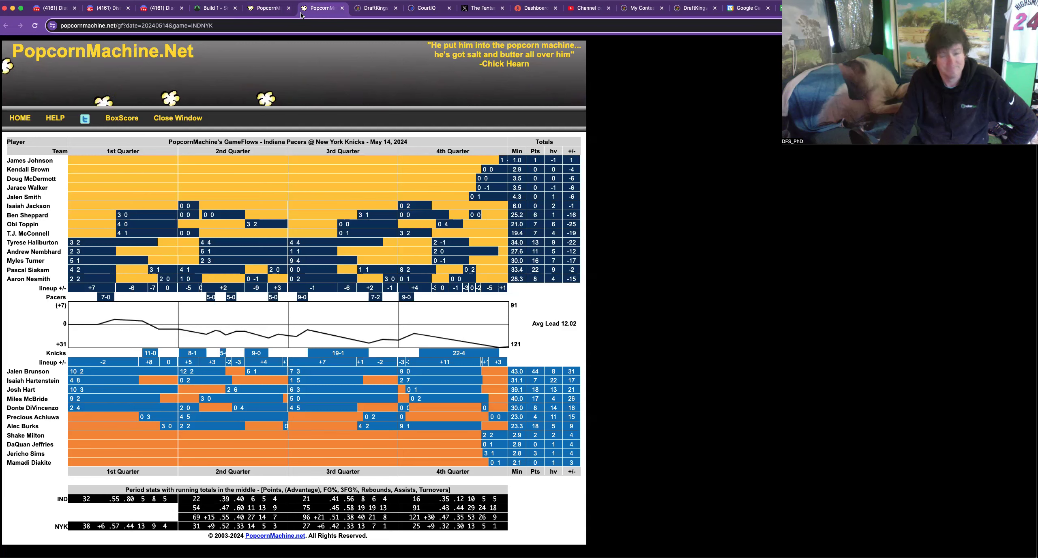
click(211, 9)
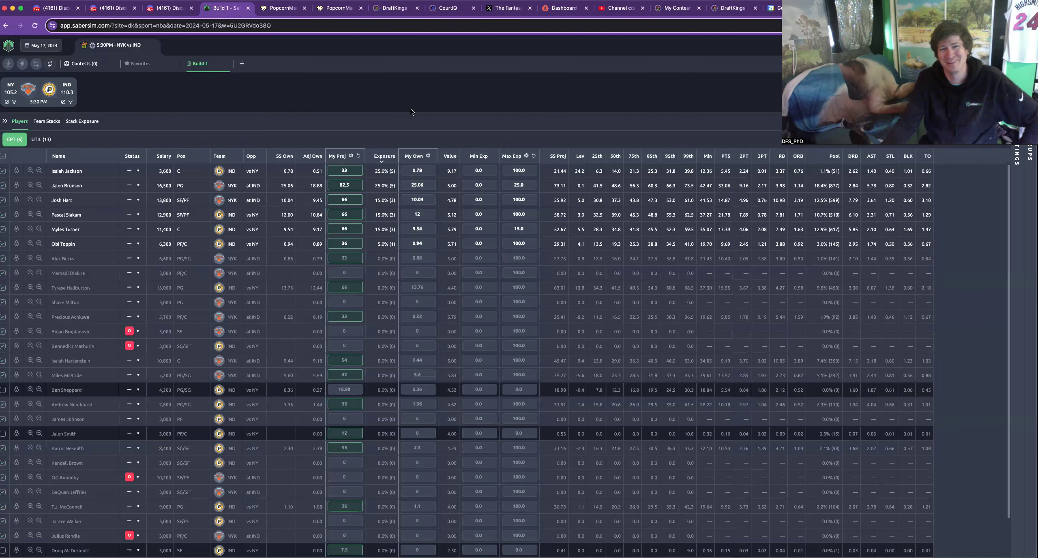
click(281, 12)
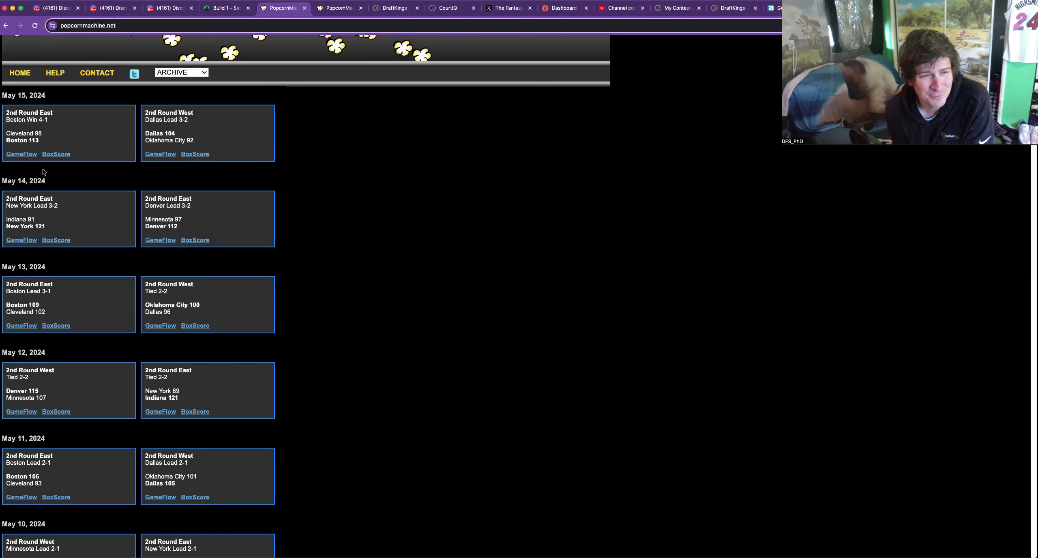
scroll(45, 385, down, 3)
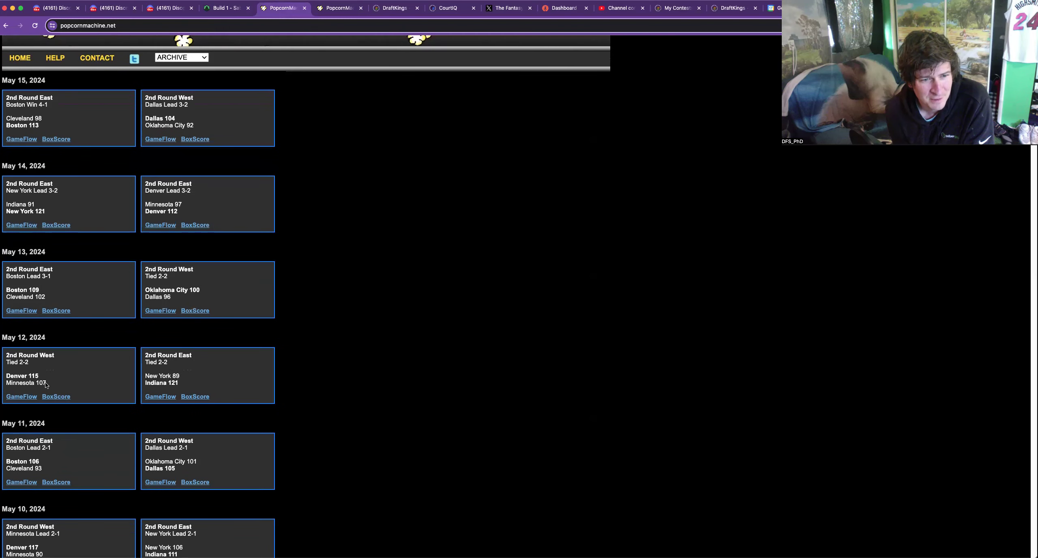
scroll(46, 385, down, 3)
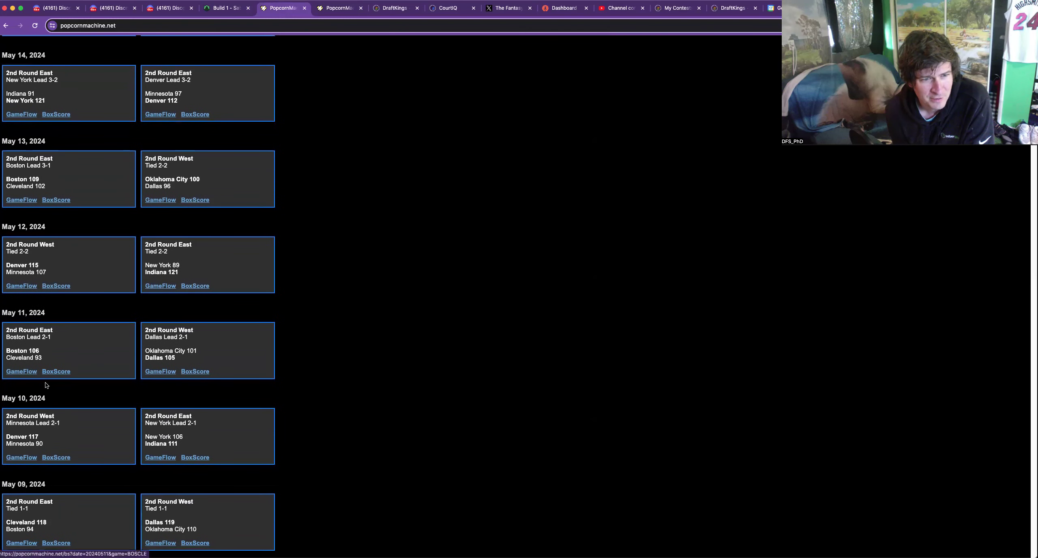
Open and review the May 12 and May 10 Knicks at Pacers gameflows, then return to Build 1
click(160, 286)
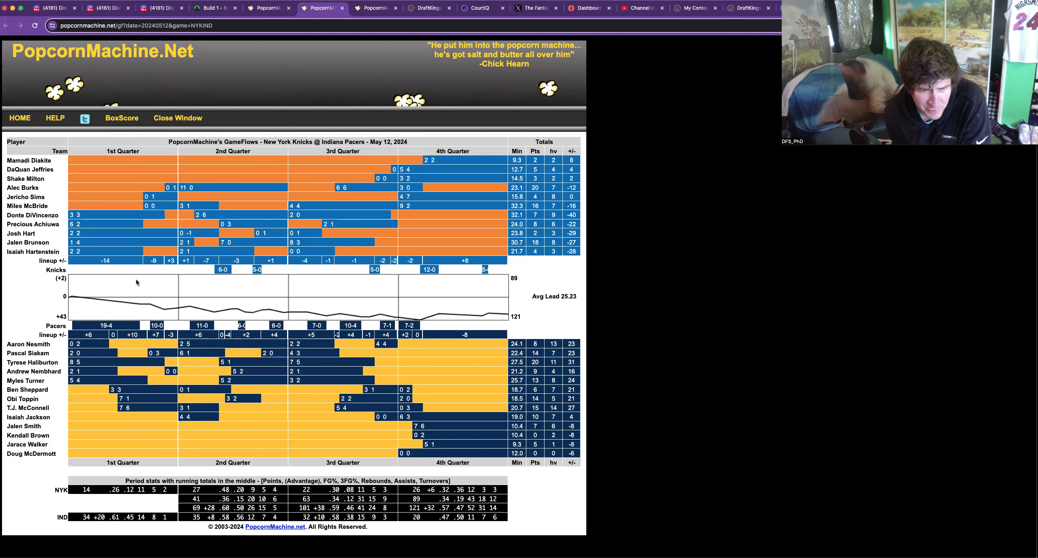
mouse_move(440, 237)
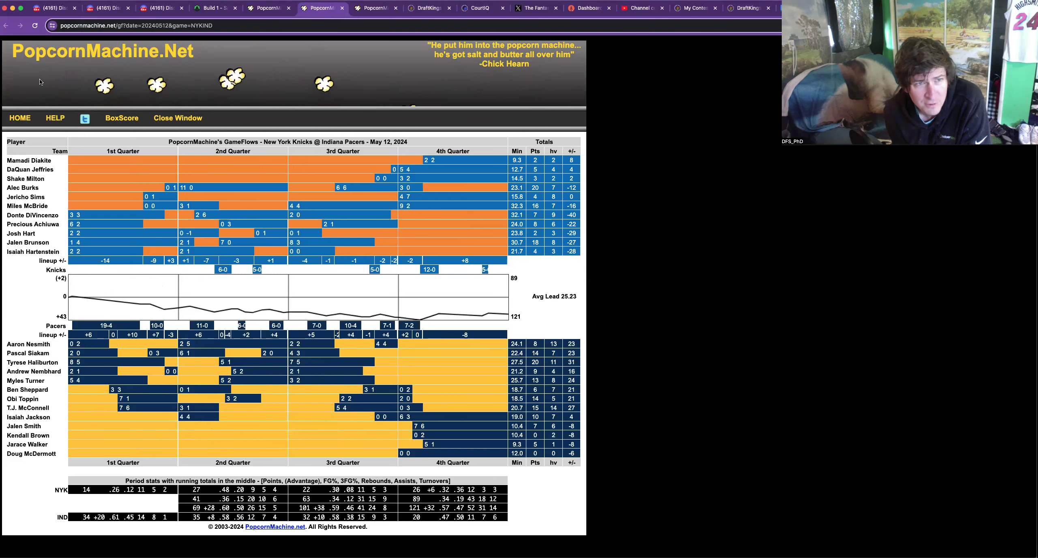
click(342, 8)
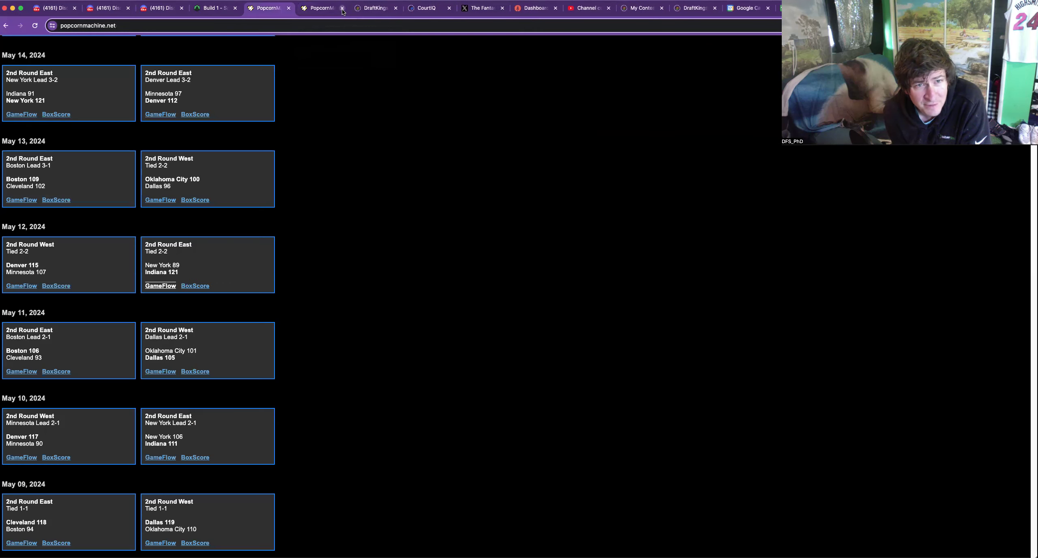
click(168, 458)
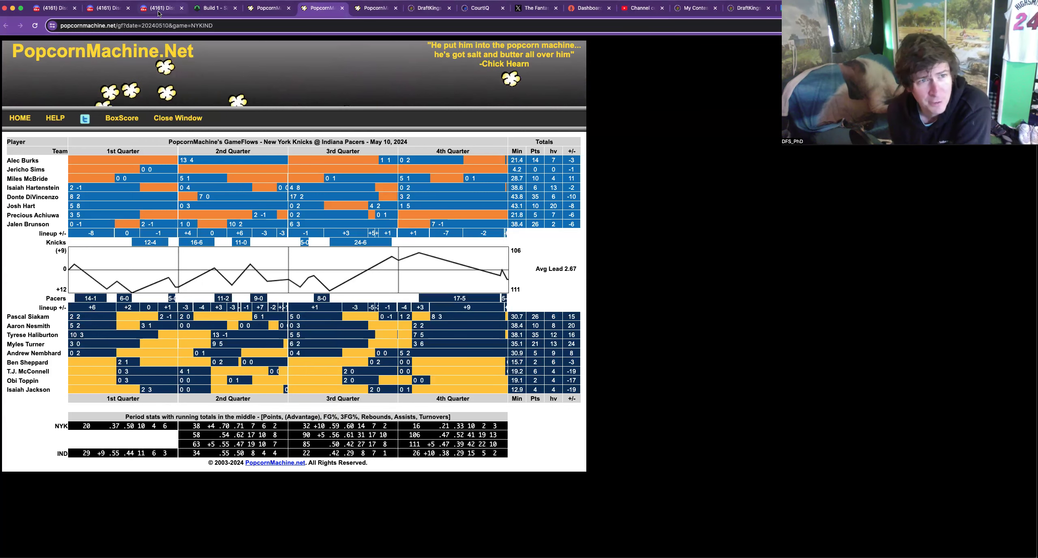
click(215, 9)
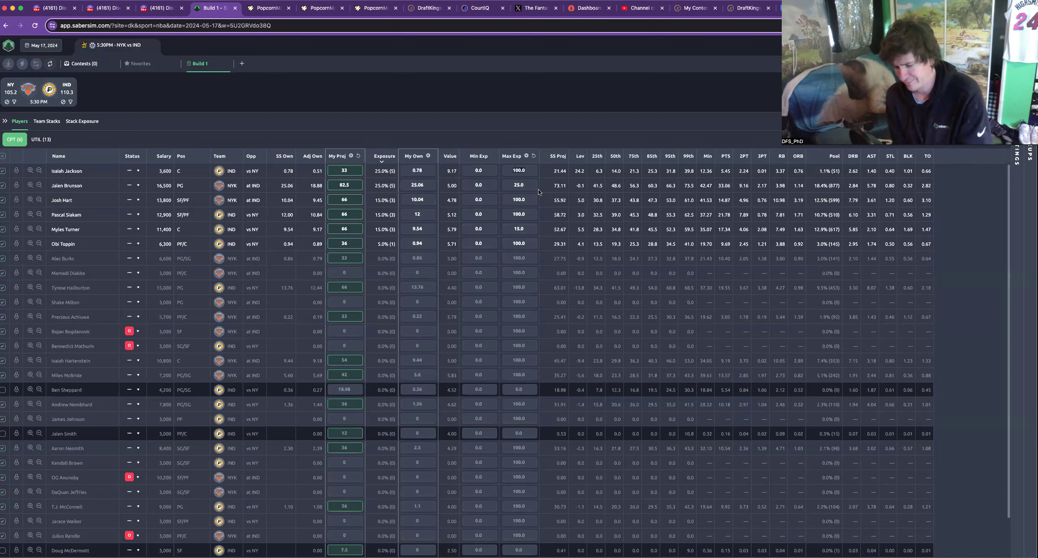
Enter 15 as Isaiah Jackson's CPT Max Exp and move on to the UTIL pool
text(15)
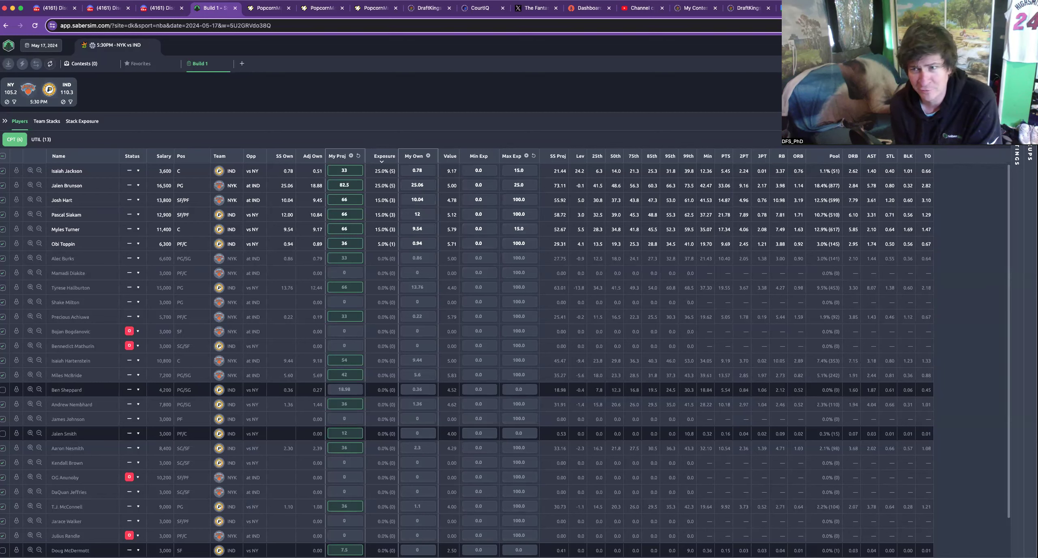
click(420, 169)
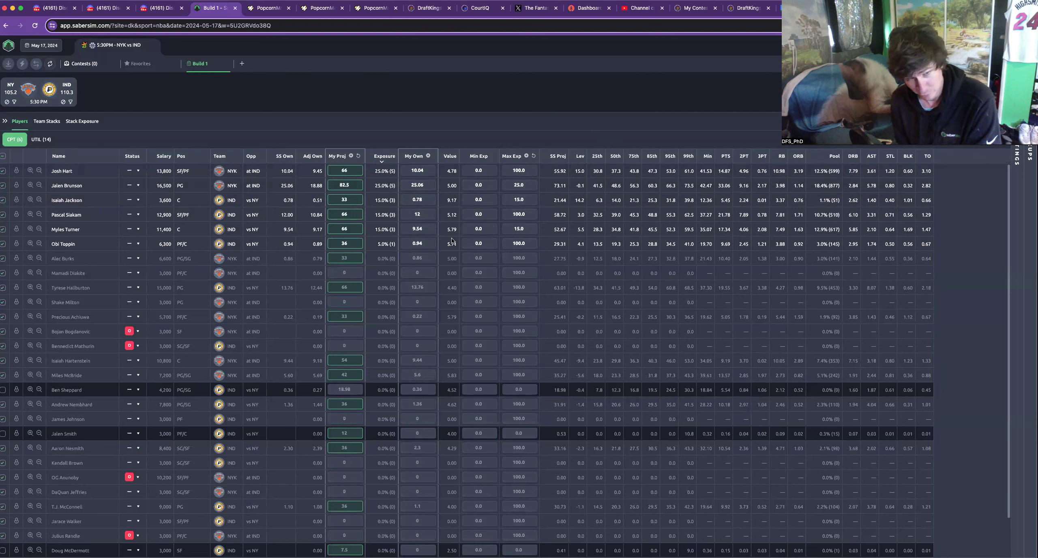
click(40, 139)
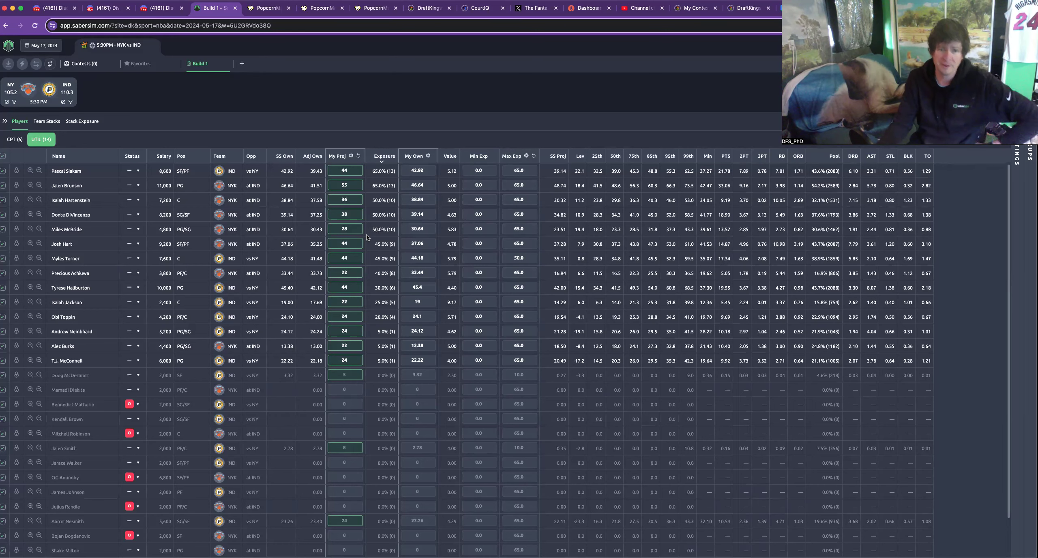
Sort the UTIL players by My Proj, then re-sort them by Exposure
click(340, 153)
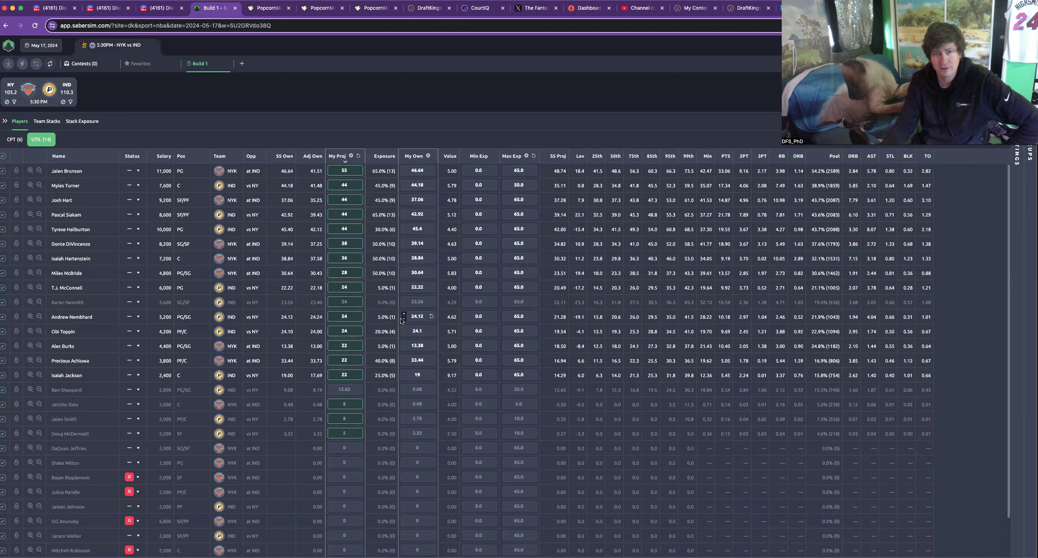
click(386, 156)
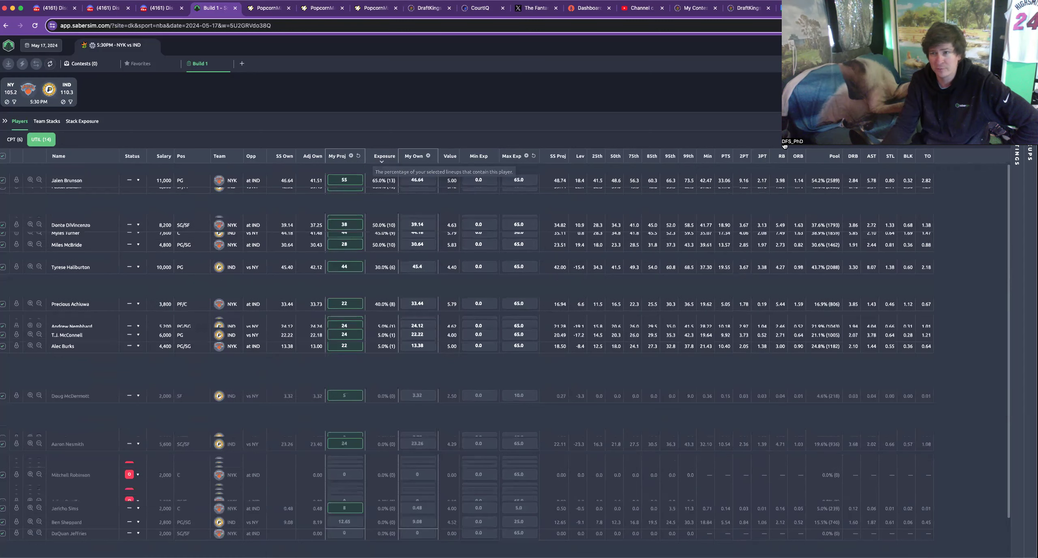
Review the group and aggregator lineup rules, expand Build Settings, then go to the Contests page
click(1016, 155)
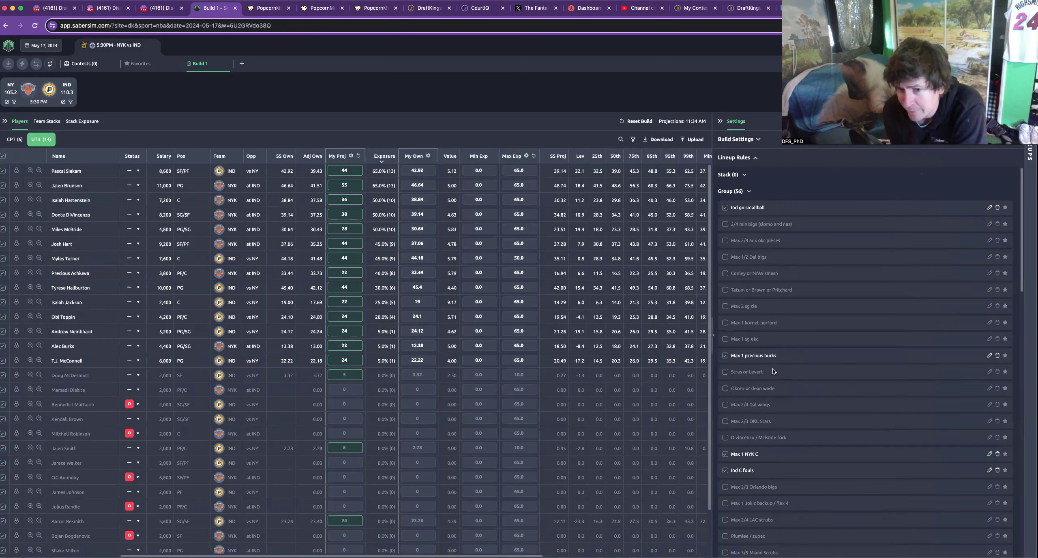
scroll(772, 368, down, 10)
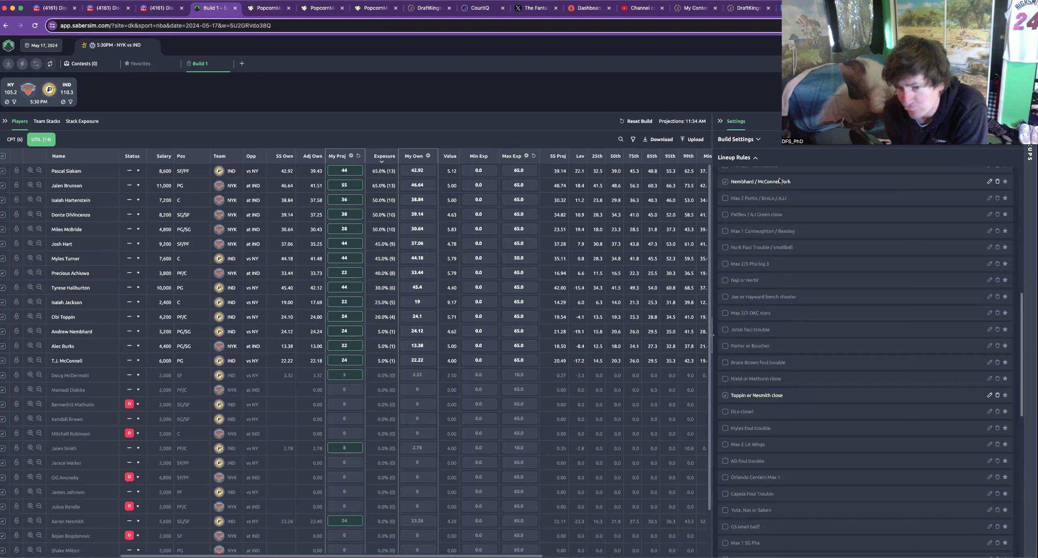
scroll(782, 246, up, 10)
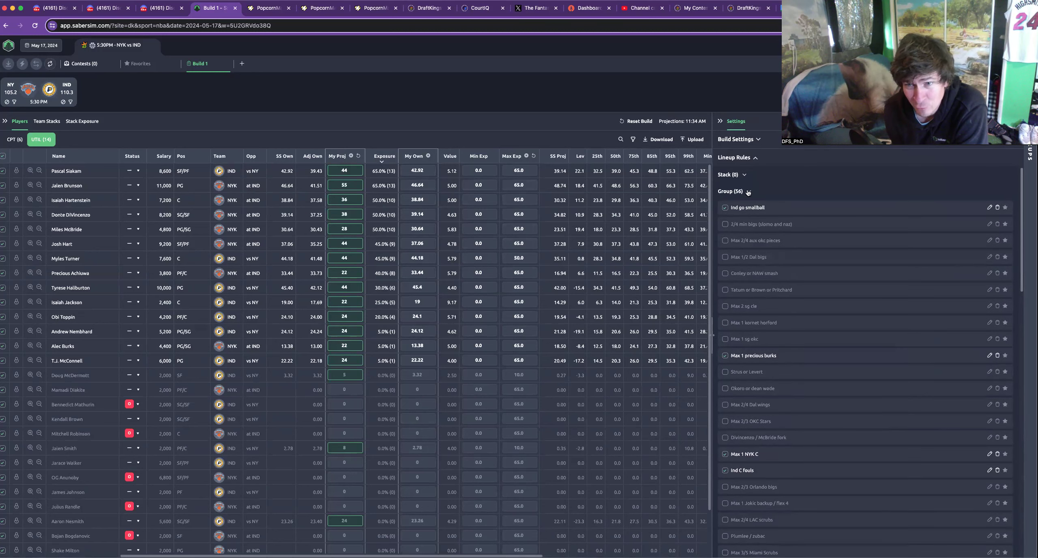
click(748, 192)
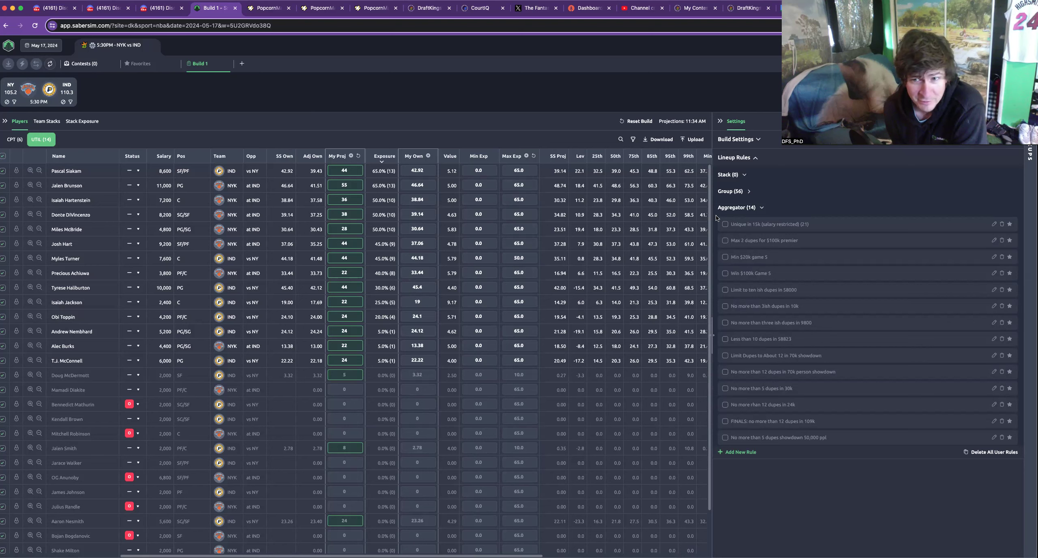
click(760, 208)
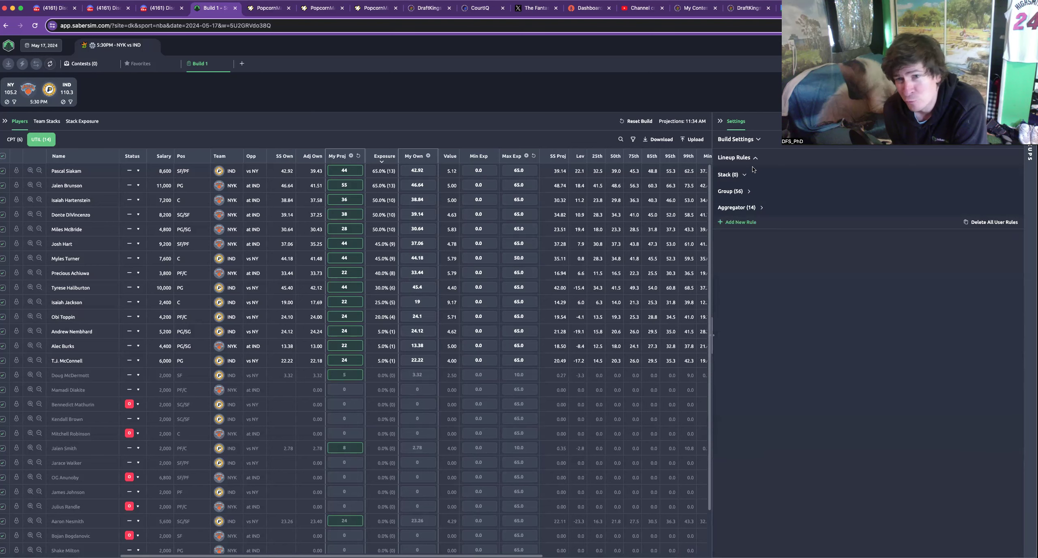
click(745, 140)
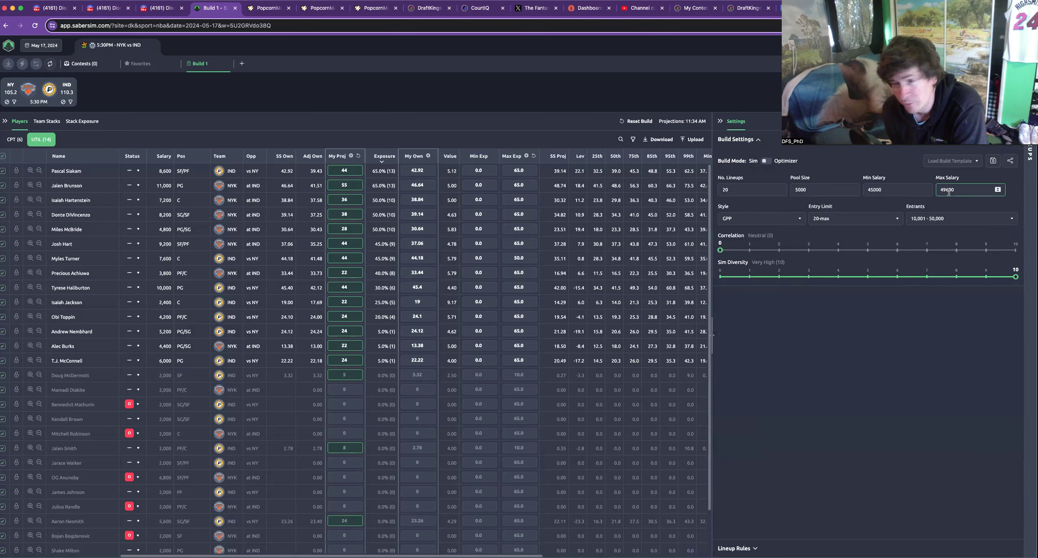
click(83, 71)
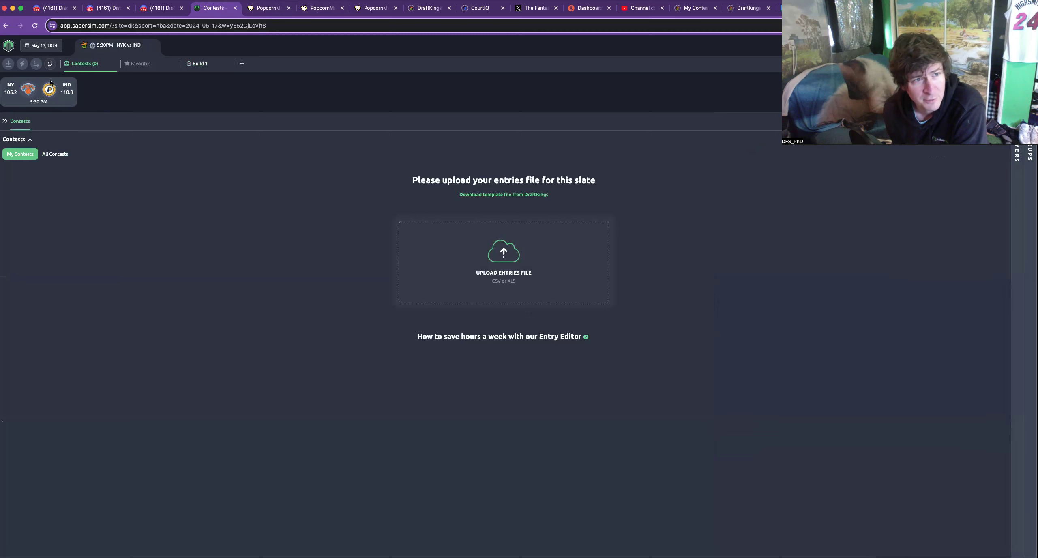
Load the May 16, 2024 DEN vs MIN Showdown slate from All Slates
click(158, 8)
key(ctrl+Tab)
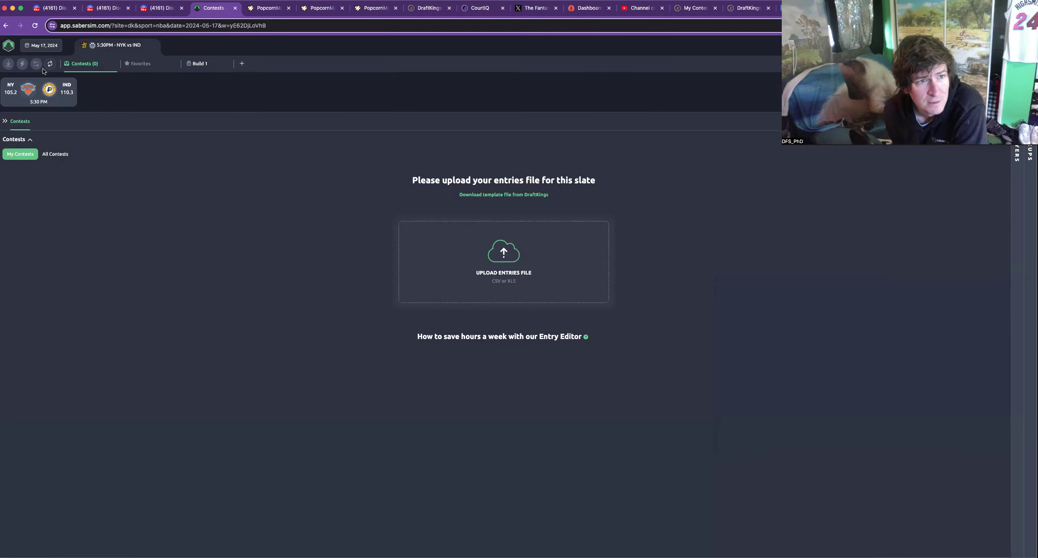
click(41, 45)
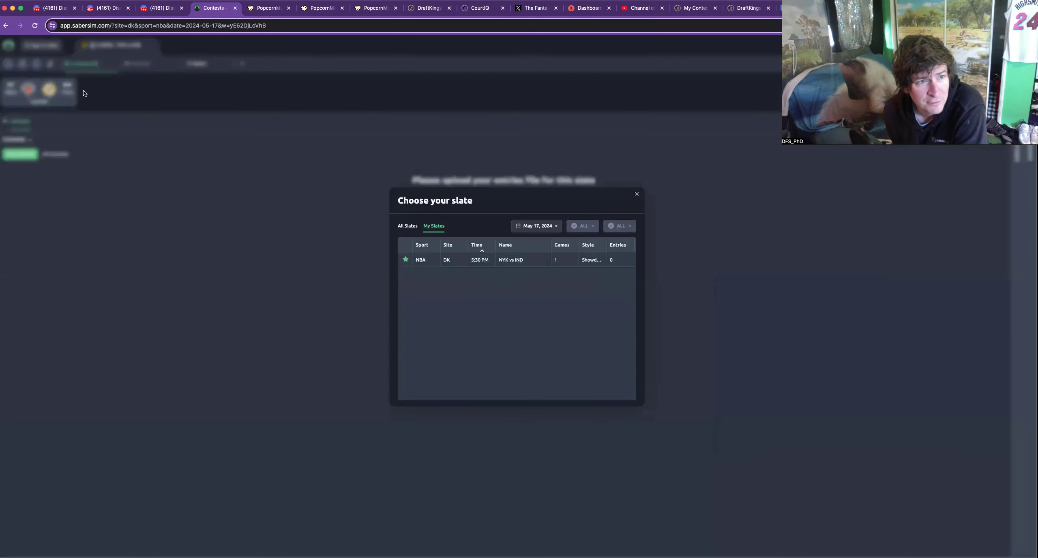
click(410, 226)
click(519, 225)
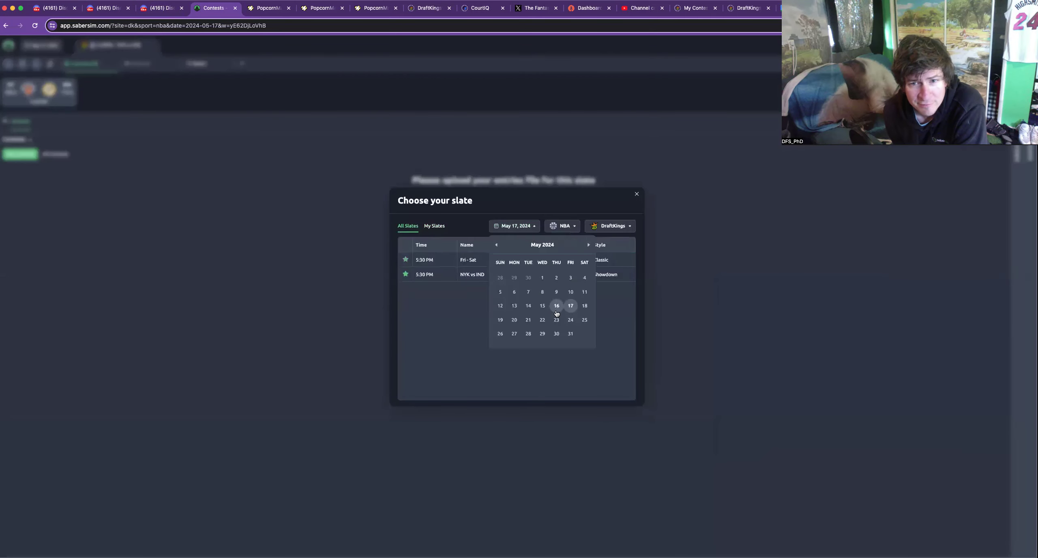
click(557, 307)
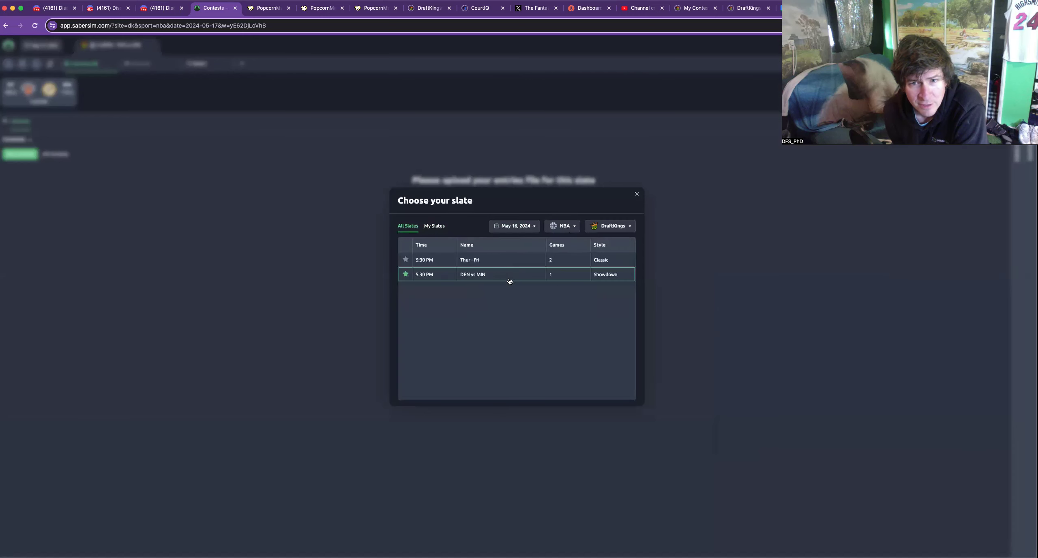
click(511, 276)
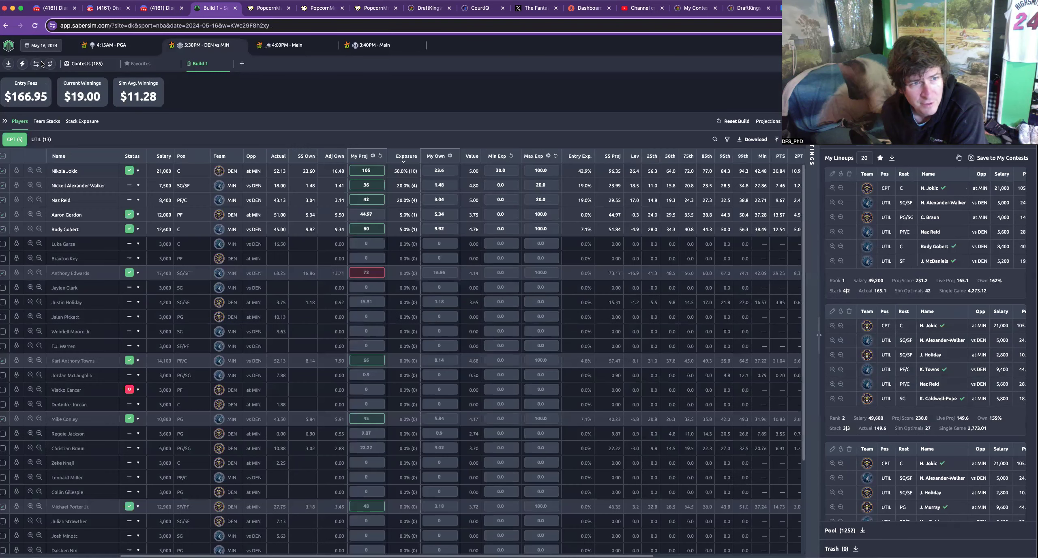
Open the $400K Shootaround contest's top lineups and check the winning lineup's 49,800 salary
click(67, 63)
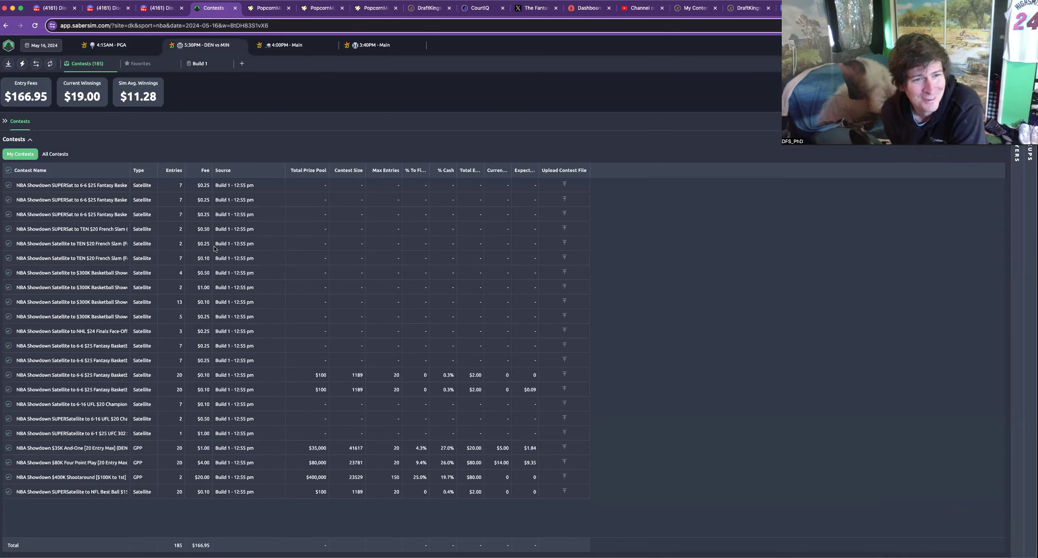
click(99, 477)
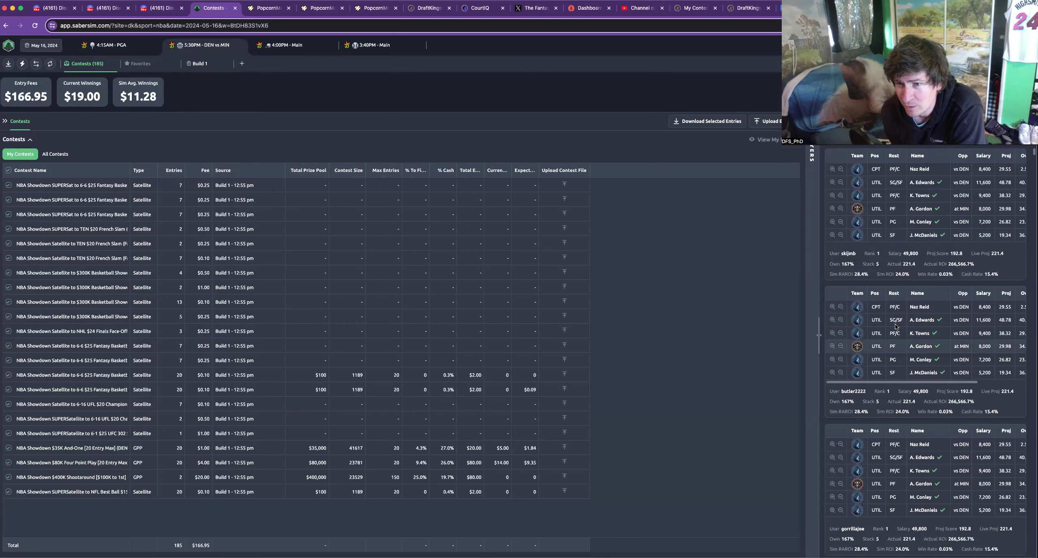
double_click(848, 253)
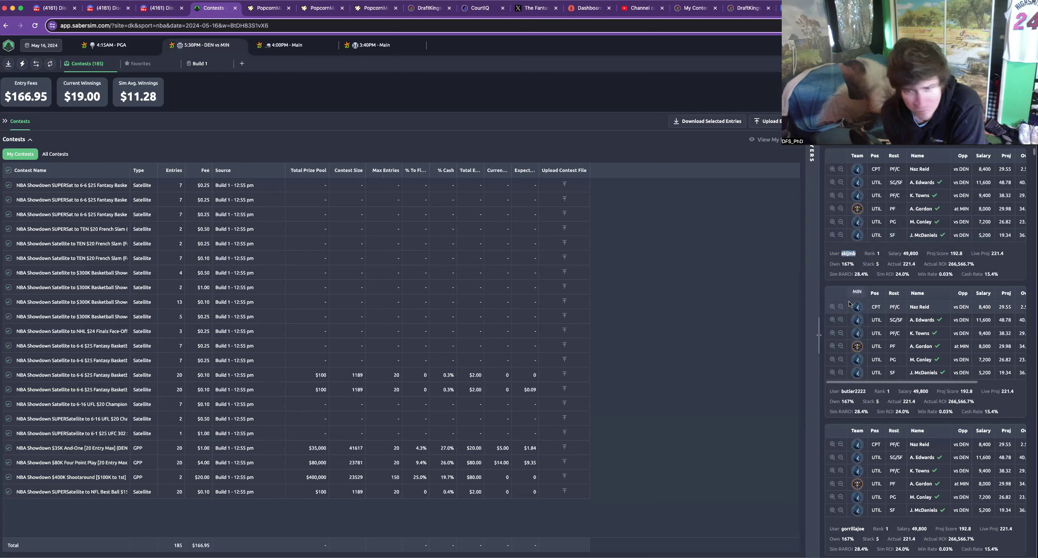
click(857, 266)
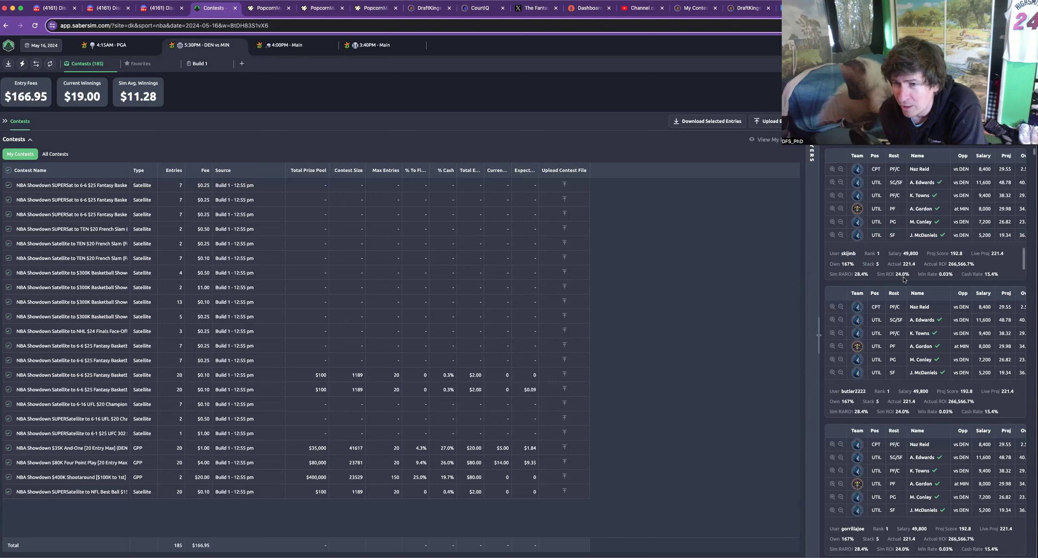
double_click(906, 254)
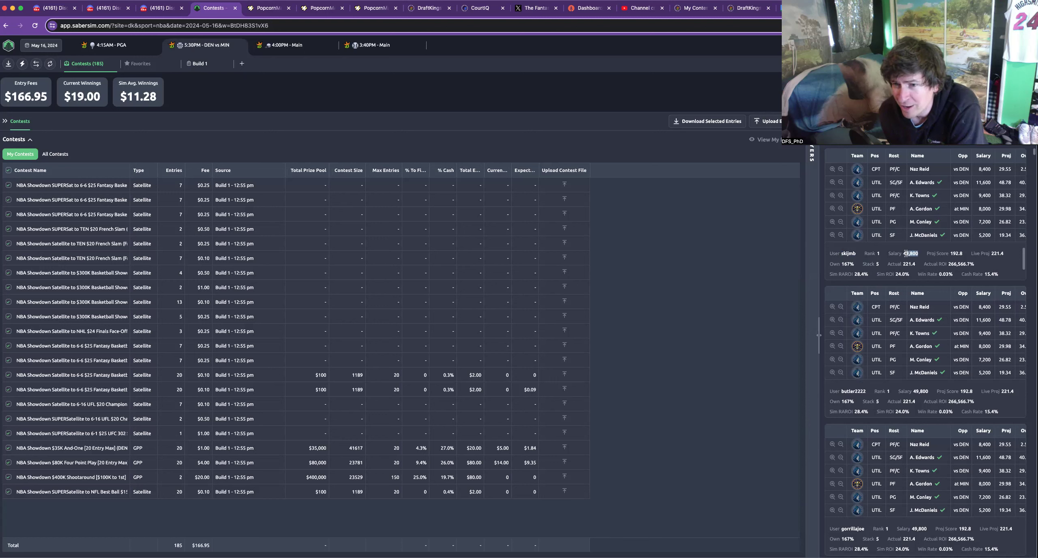
click(906, 253)
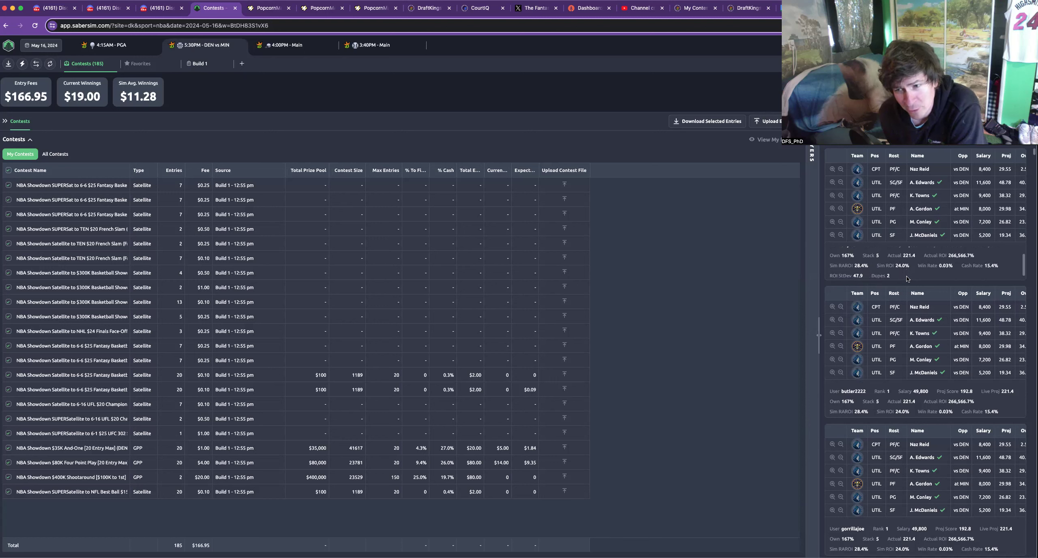
Scroll through the other top lineups, glance at Discord, and return to SaberSim's Contests page
scroll(916, 324, down, 2)
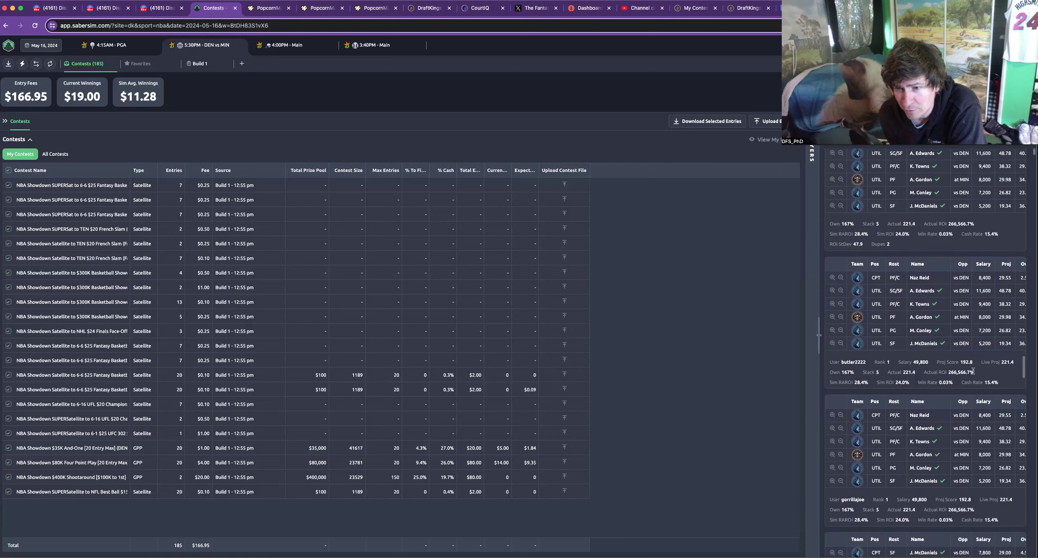
scroll(973, 373, down, 5)
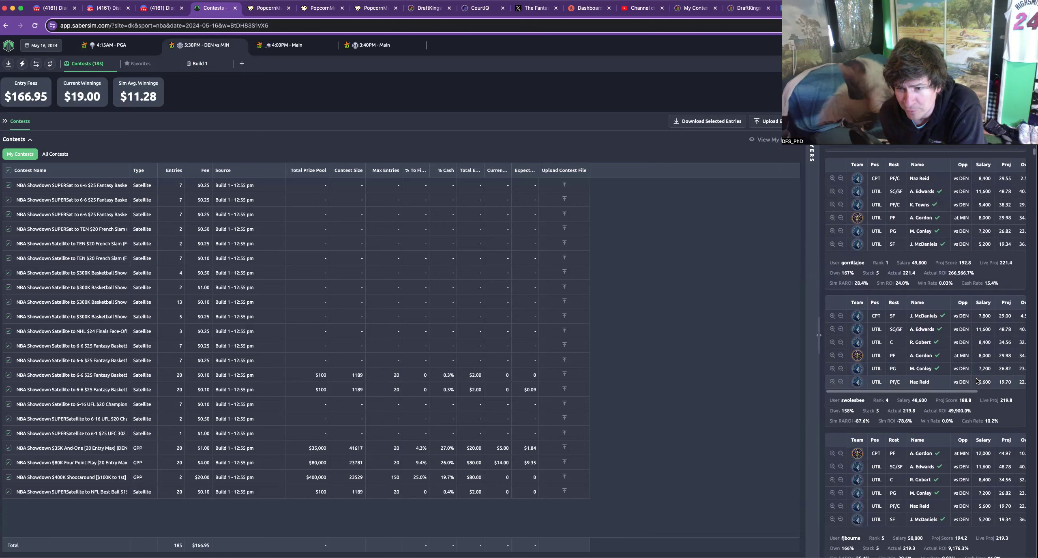
scroll(976, 379, up, 5)
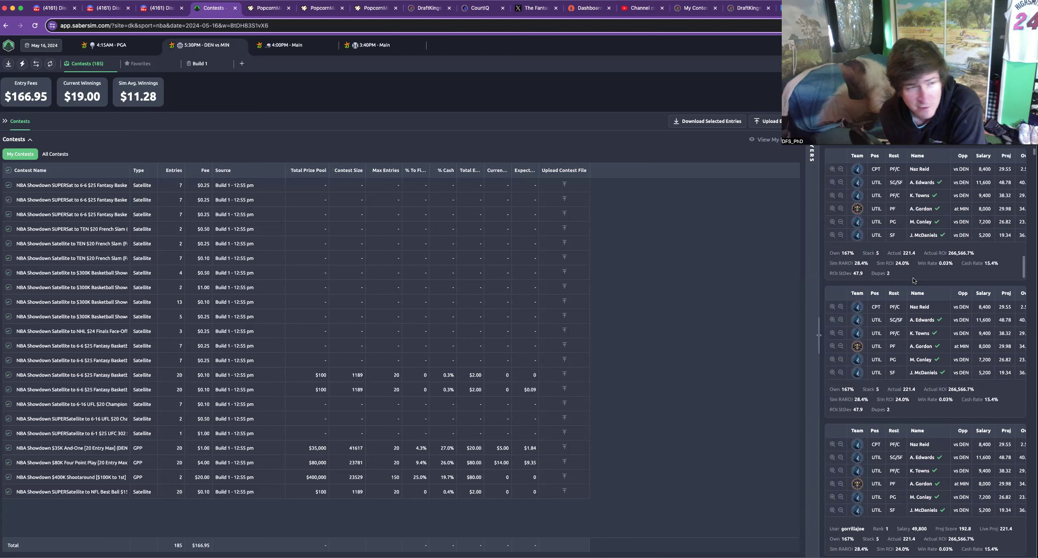
click(165, 12)
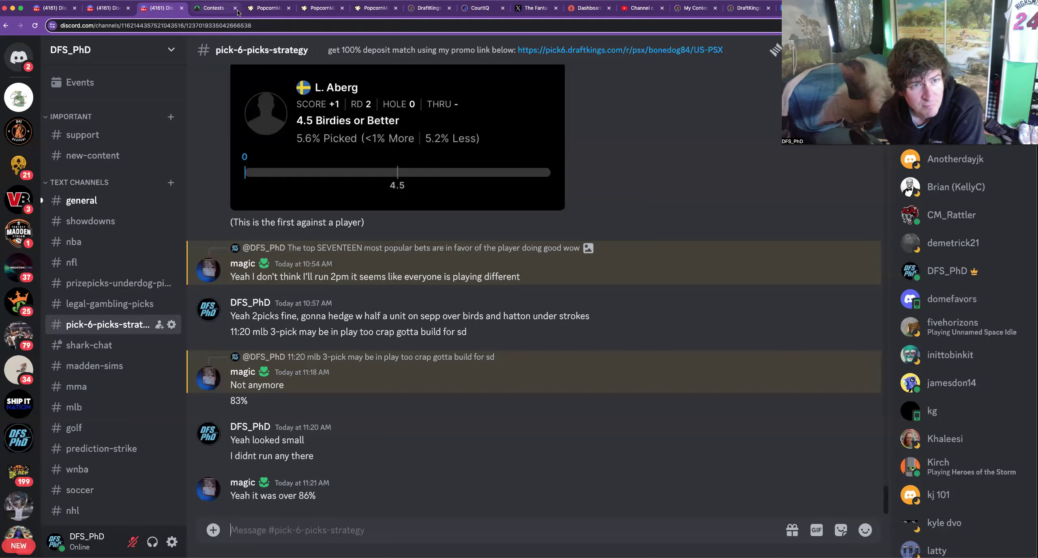
click(207, 11)
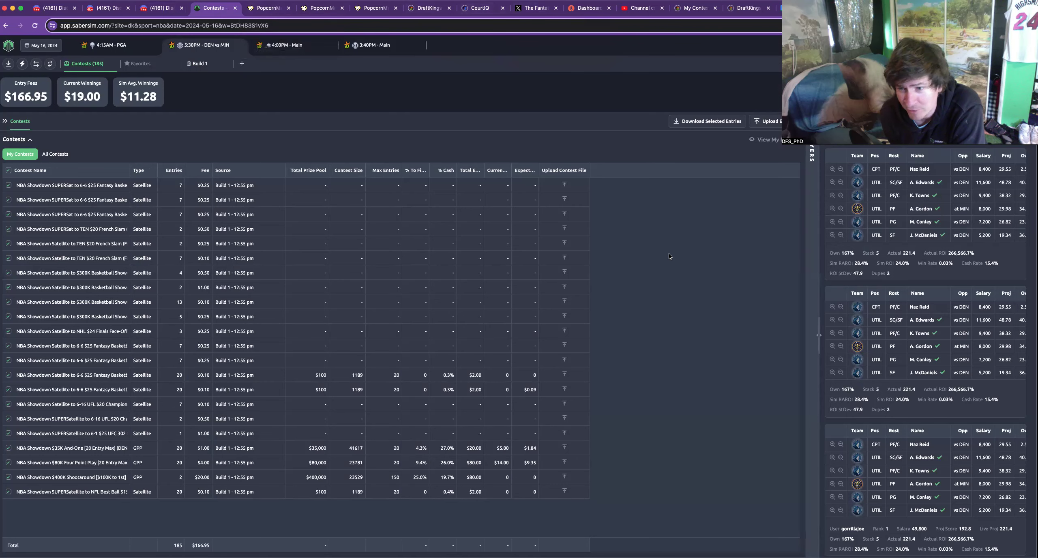
scroll(947, 382, down, 3)
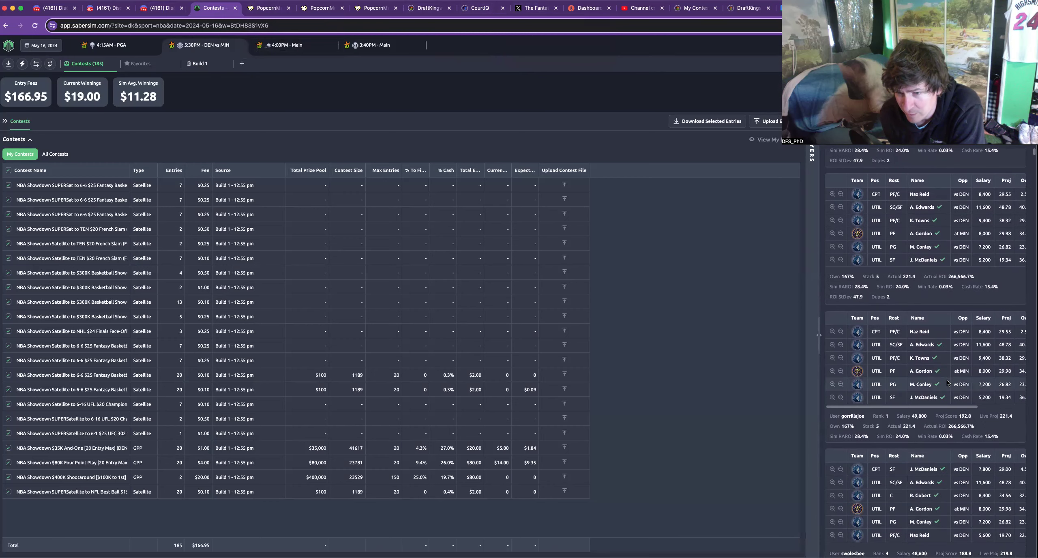
scroll(947, 383, down, 10)
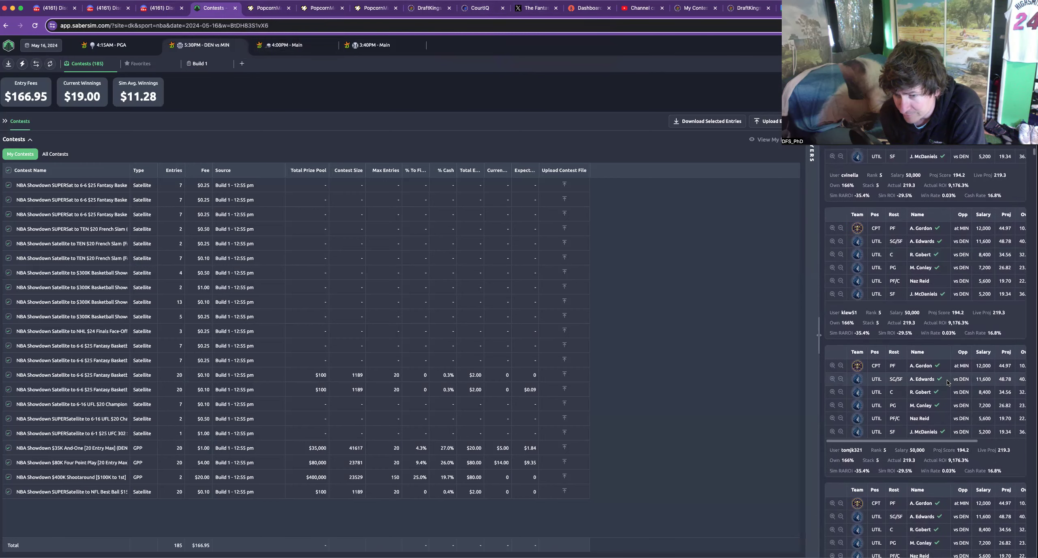
scroll(947, 381, down, 5)
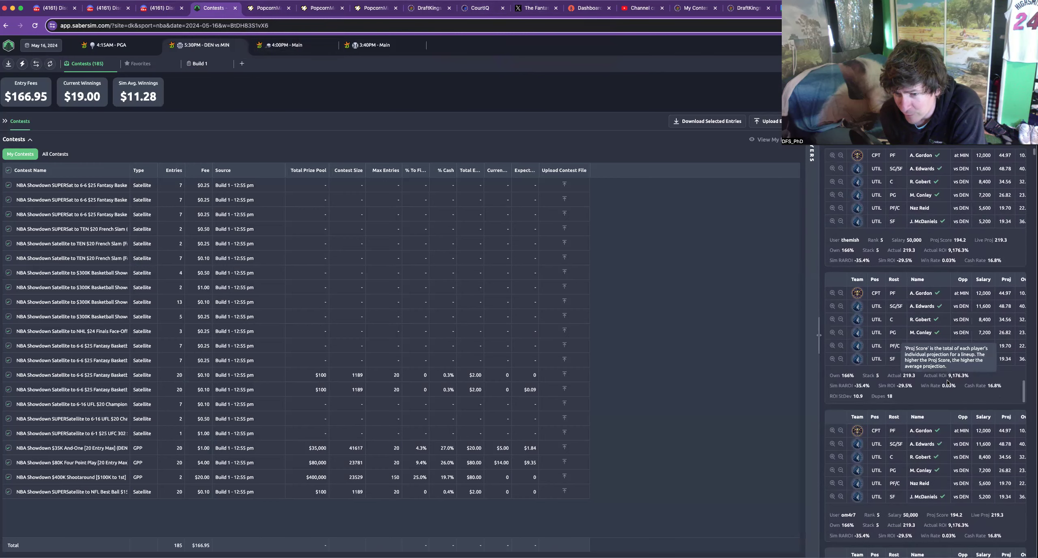
scroll(944, 499, down, 10)
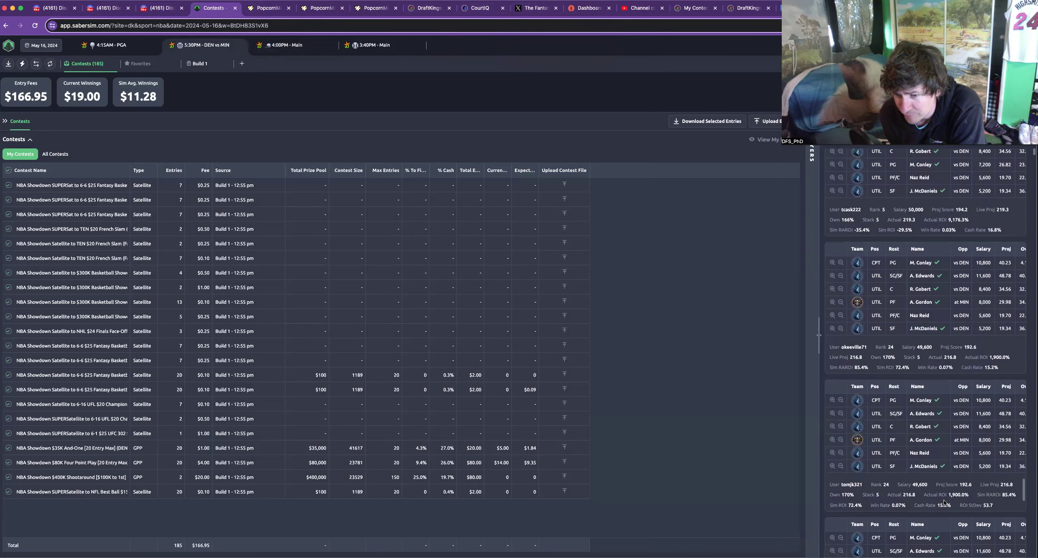
scroll(944, 503, up, 3)
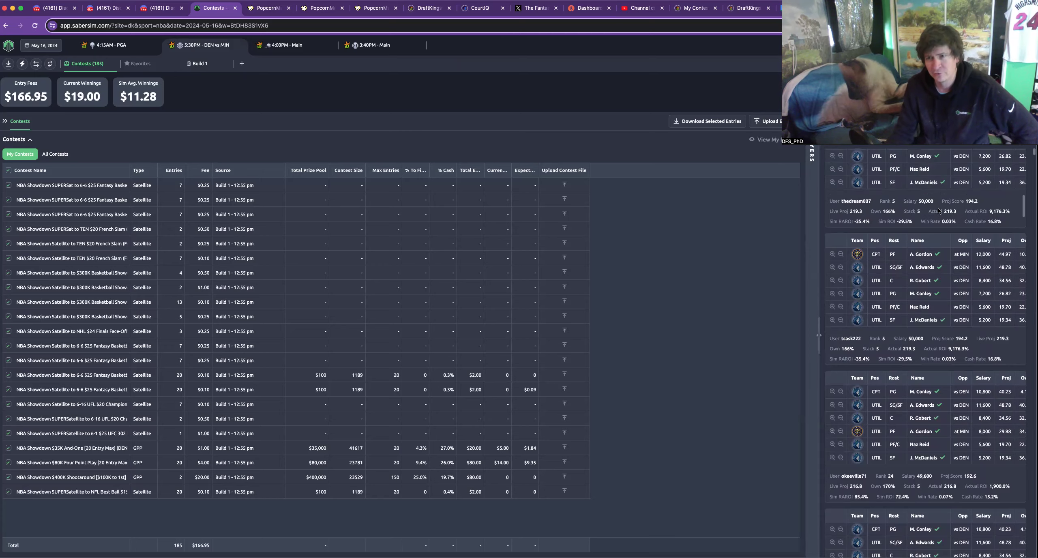
scroll(937, 211, down, 10)
scroll(937, 210, up, 15)
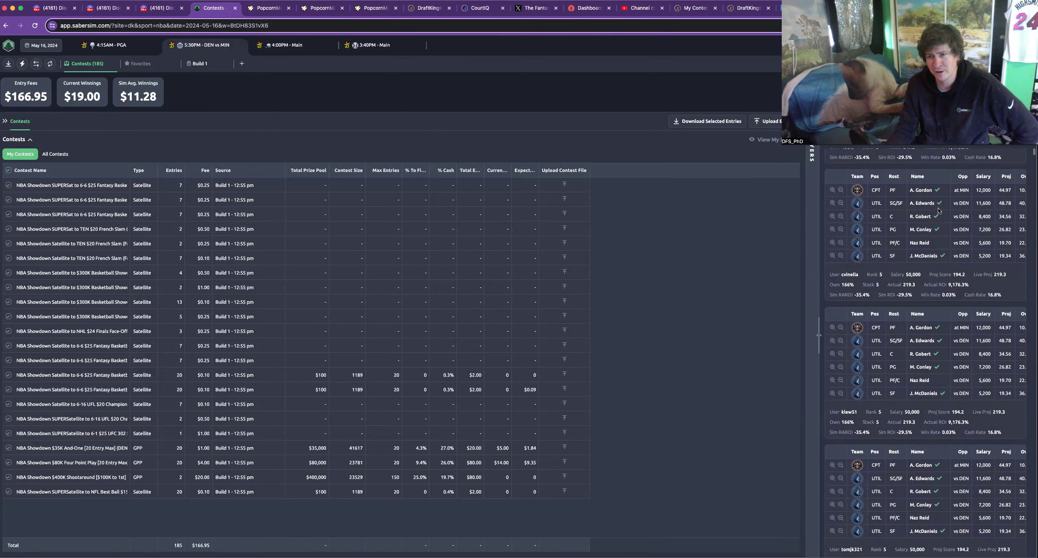
scroll(937, 210, up, 1)
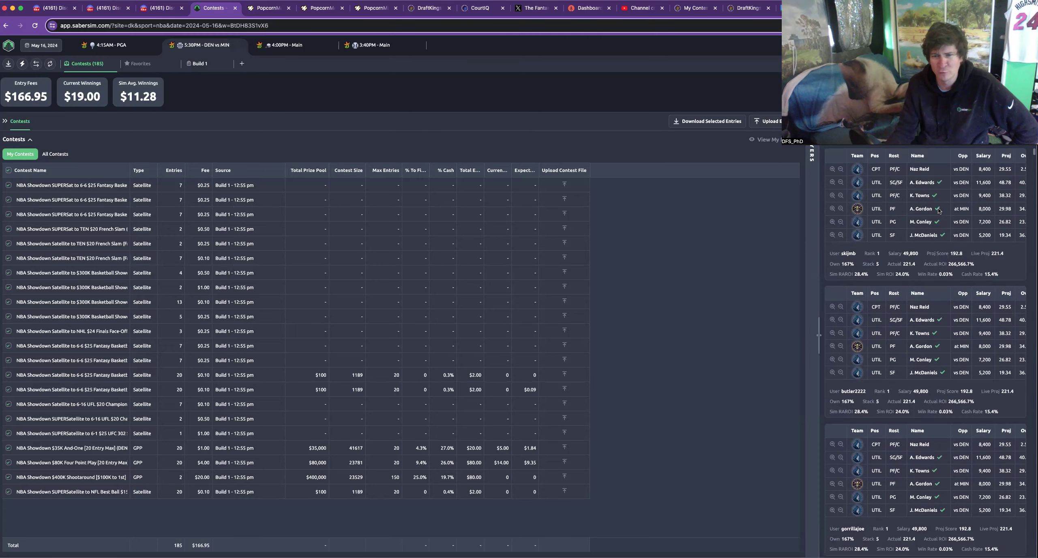
mouse_move(939, 210)
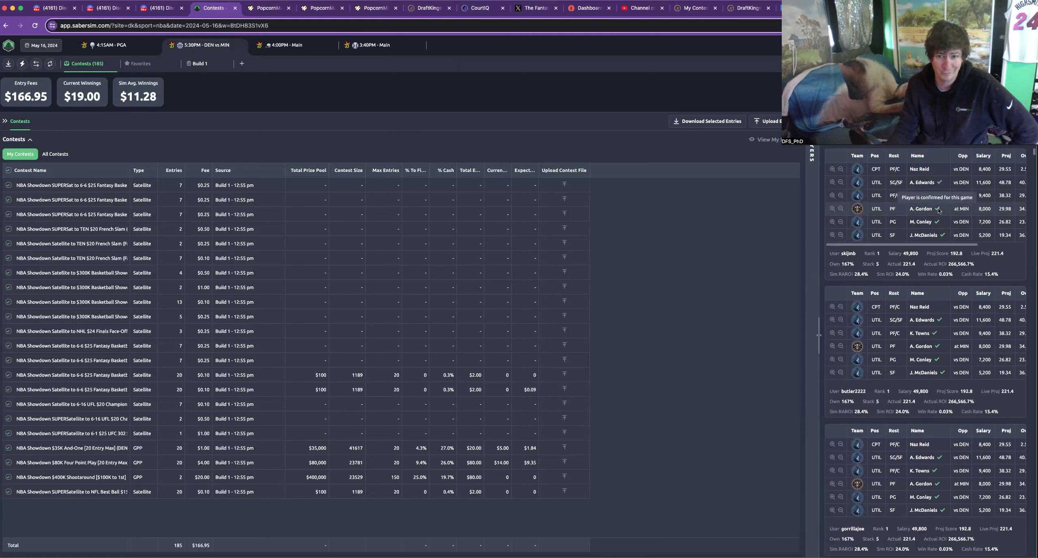